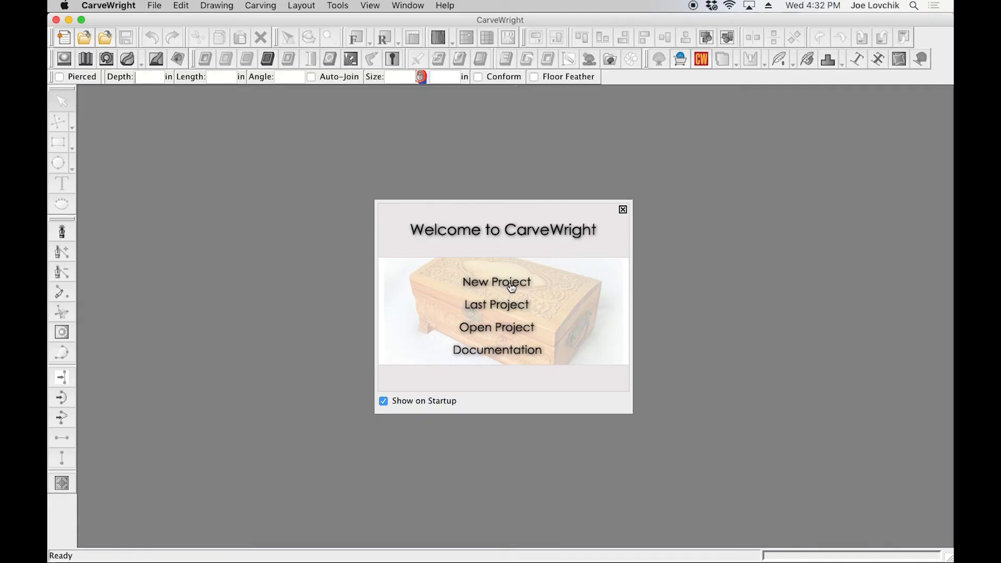
# Create a new board project 12 in long, 8 in wide and 0.75 in thick
pyautogui.click(509, 283)
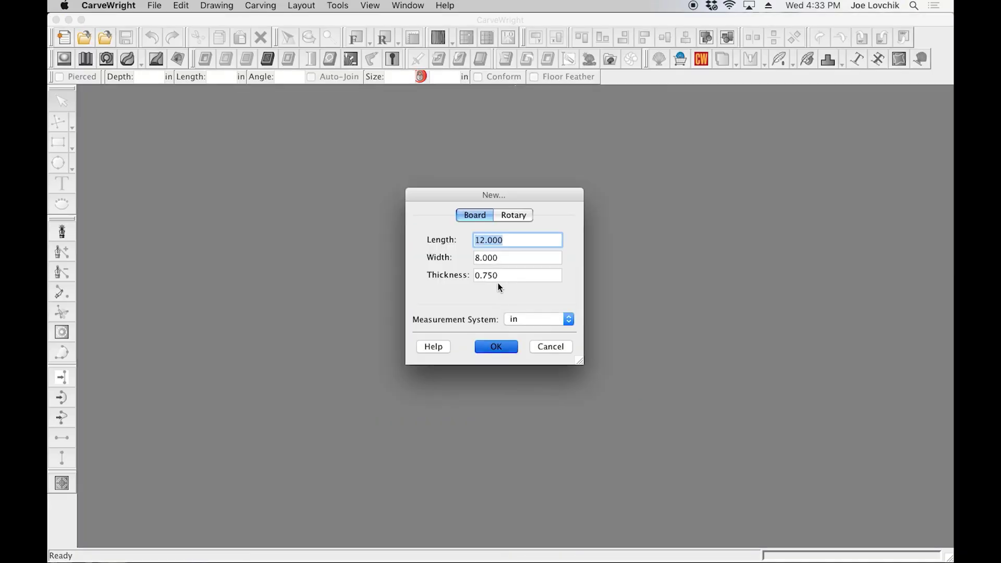
pyautogui.click(513, 240)
pyautogui.moveTo(512, 240); pyautogui.dragTo(484, 242)
pyautogui.click(502, 257)
pyautogui.doubleClick(503, 257)
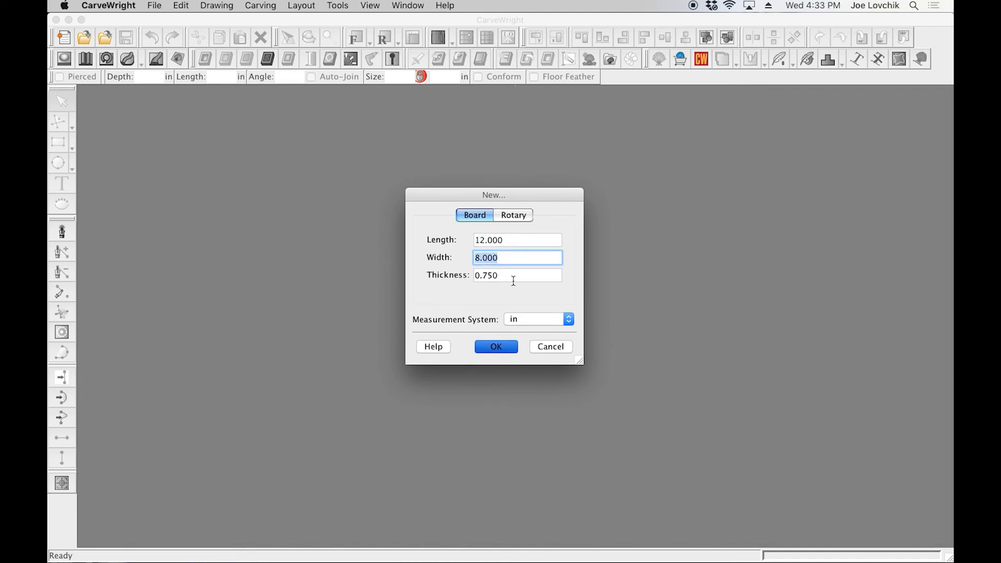
pyautogui.click(514, 277)
pyautogui.doubleClick(514, 277)
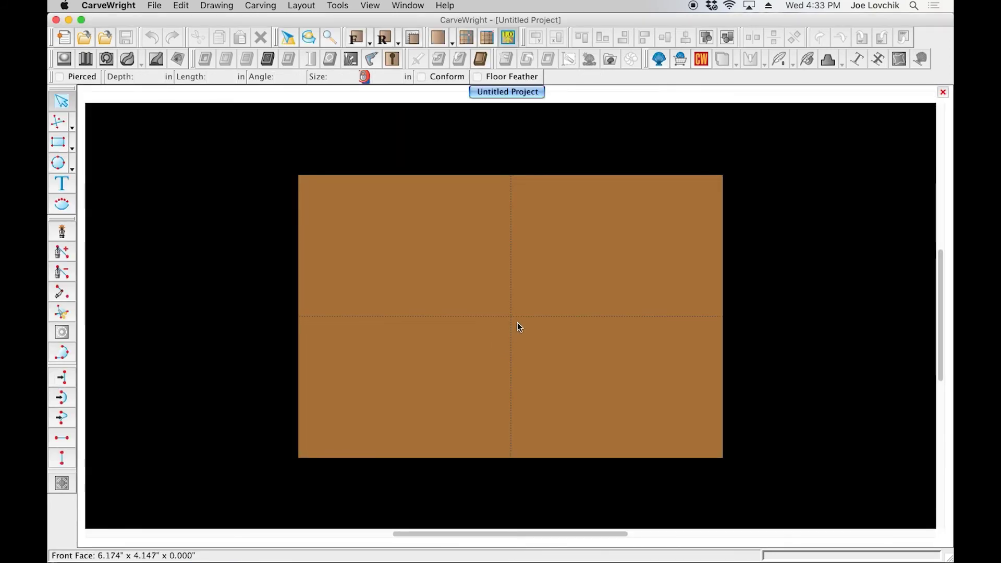
# Draw a rectangle about 10.35 by 6.59 in just inside the edges of the board
pyautogui.scroll(2, 517, 322)
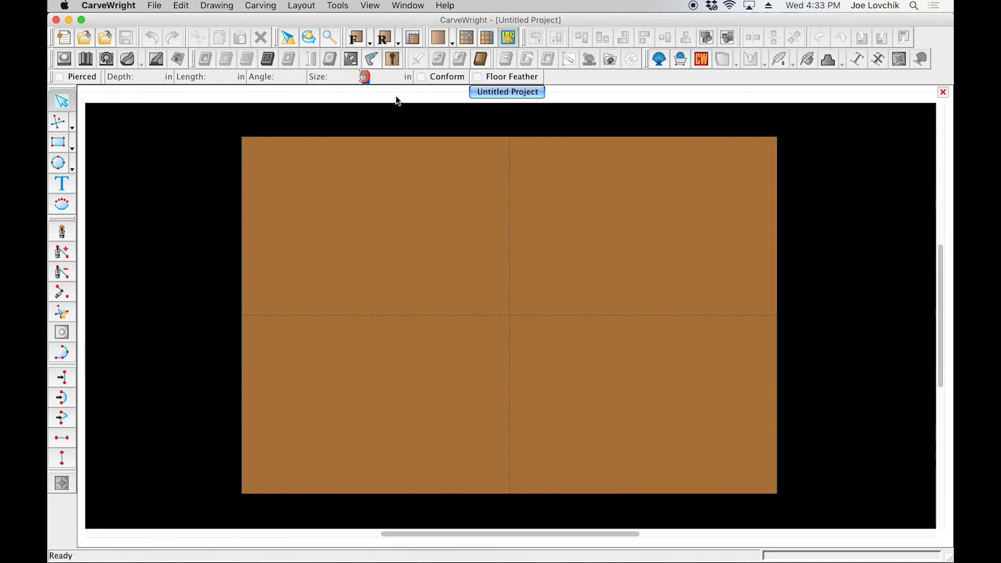
pyautogui.click(58, 145)
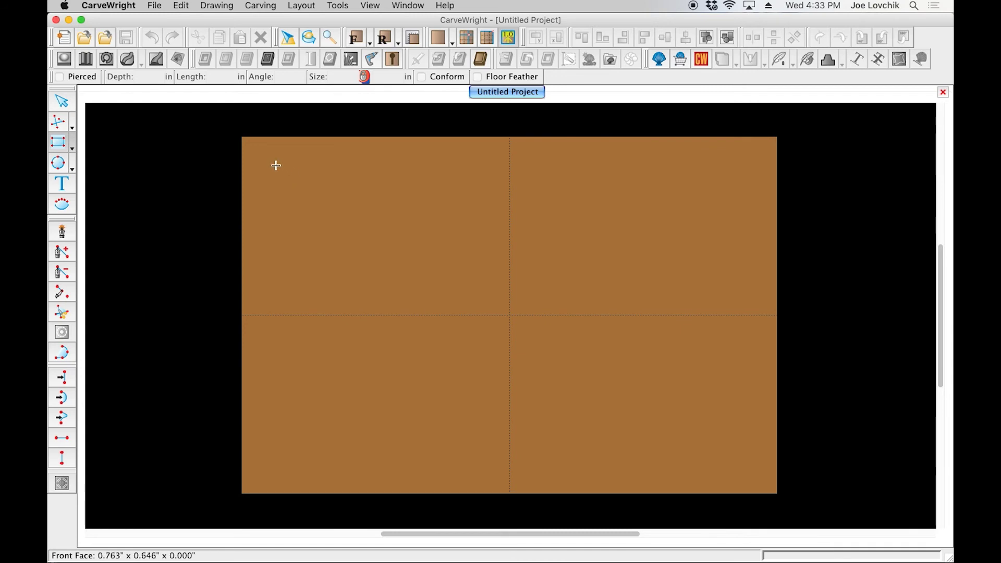
pyautogui.moveTo(276, 165)
pyautogui.mouseDown()
pyautogui.moveTo(637, 424)
pyautogui.moveTo(739, 463)
pyautogui.mouseUp()
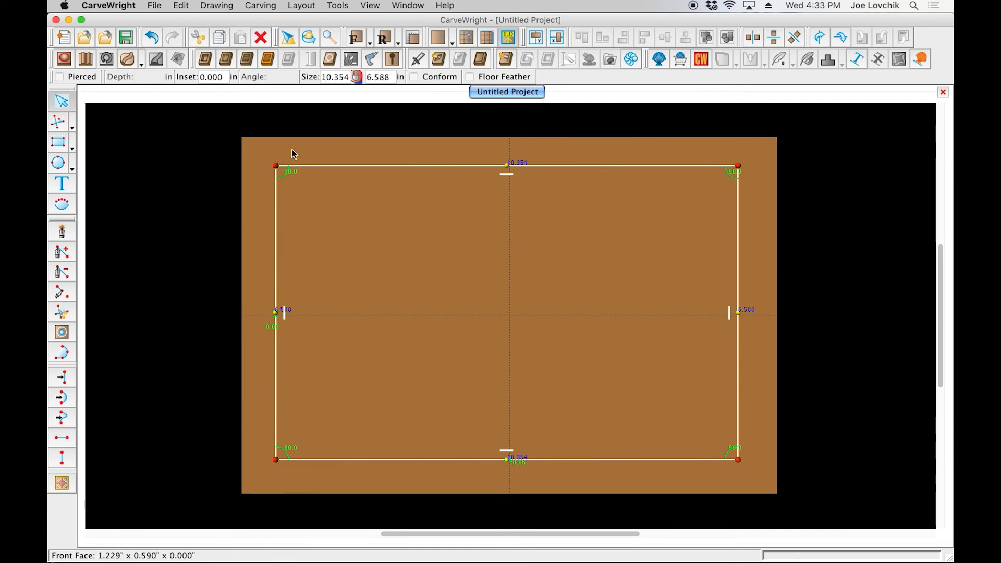
# Set the rectangle's length to 10 in and its height to 6 in
pyautogui.doubleClick(521, 164)
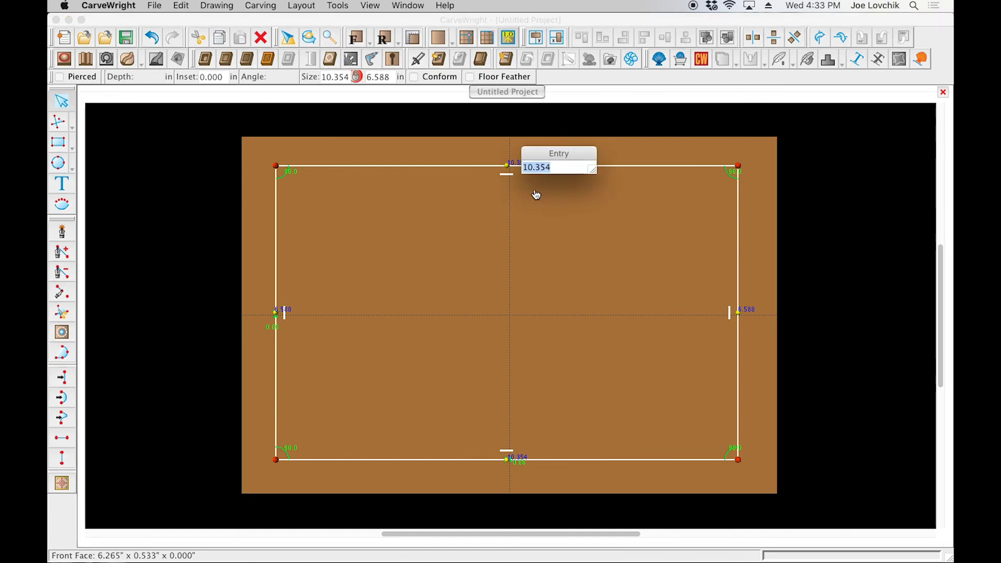
pyautogui.write('10')
pyautogui.press('Return')
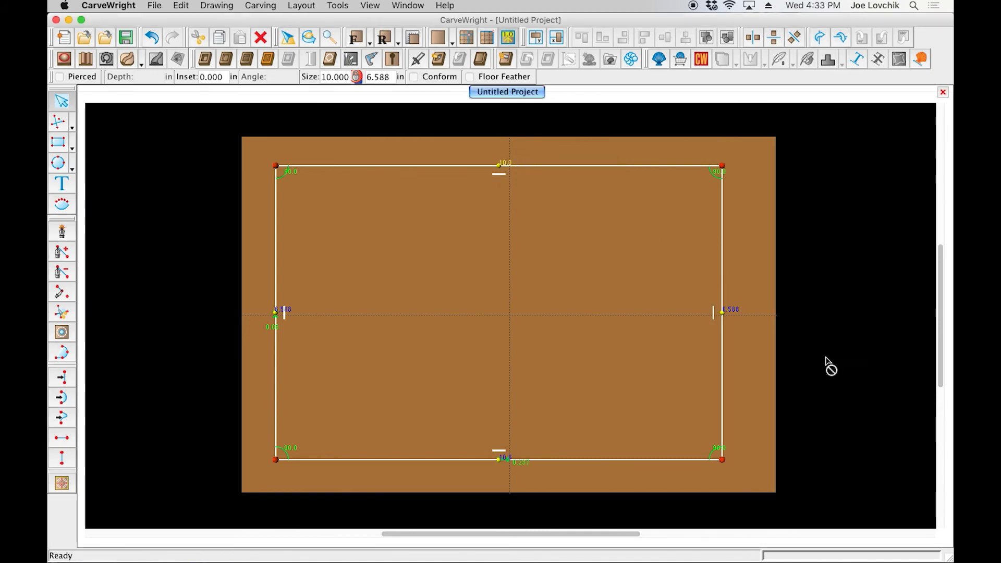
pyautogui.doubleClick(731, 313)
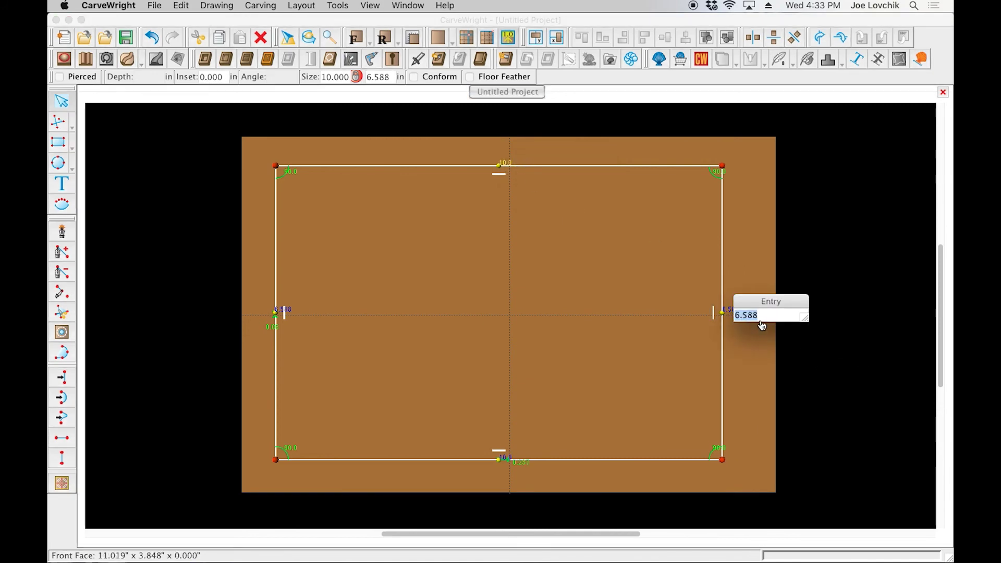
pyautogui.write('6')
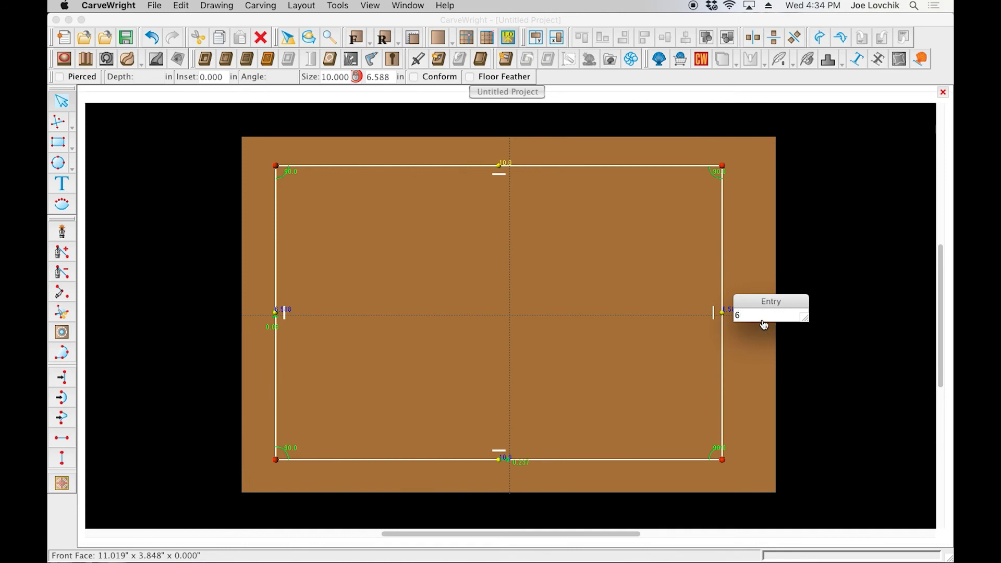
pyautogui.press('Return')
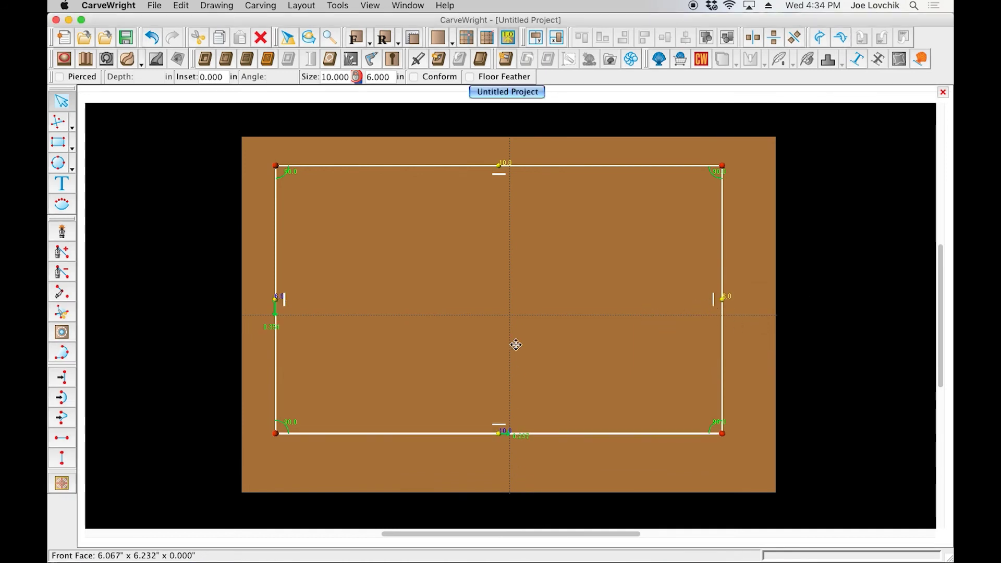
# Center the rectangle on the board both horizontally and vertically
pyautogui.rightClick(519, 295)
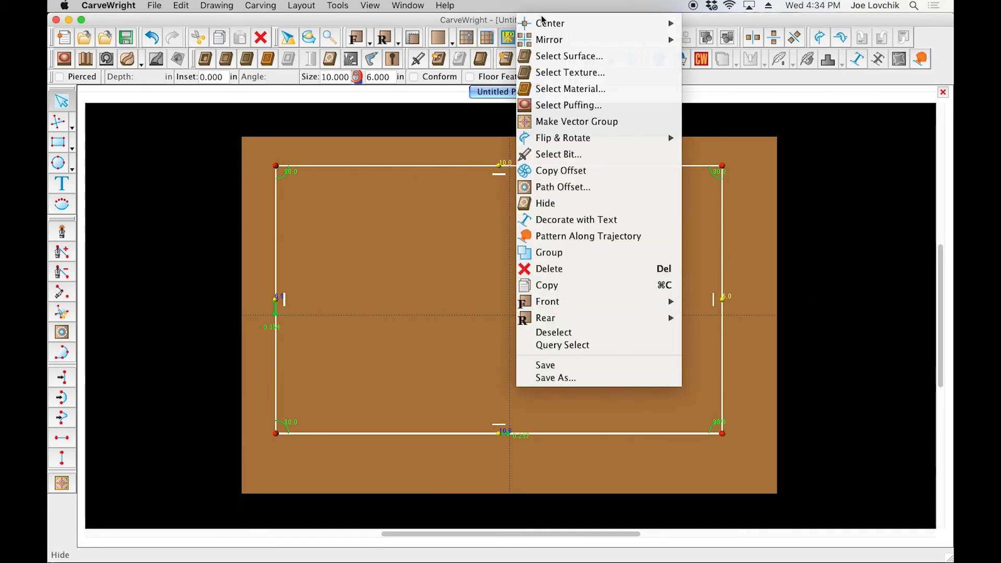
pyautogui.moveTo(574, 24)
pyautogui.click(749, 45)
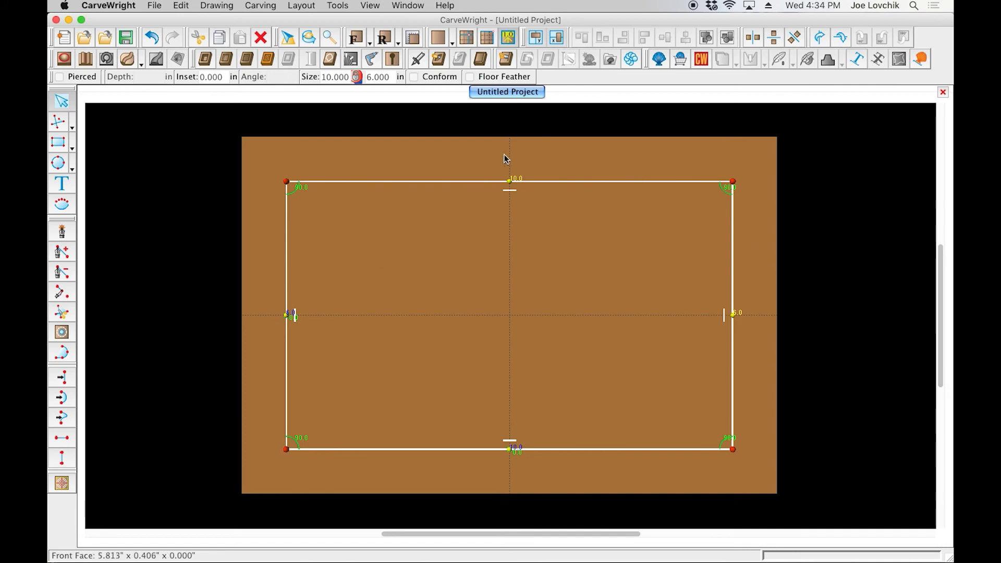
# Turn the rectangle into a carved region pierced all the way through the board, and deselect it
pyautogui.click(205, 60)
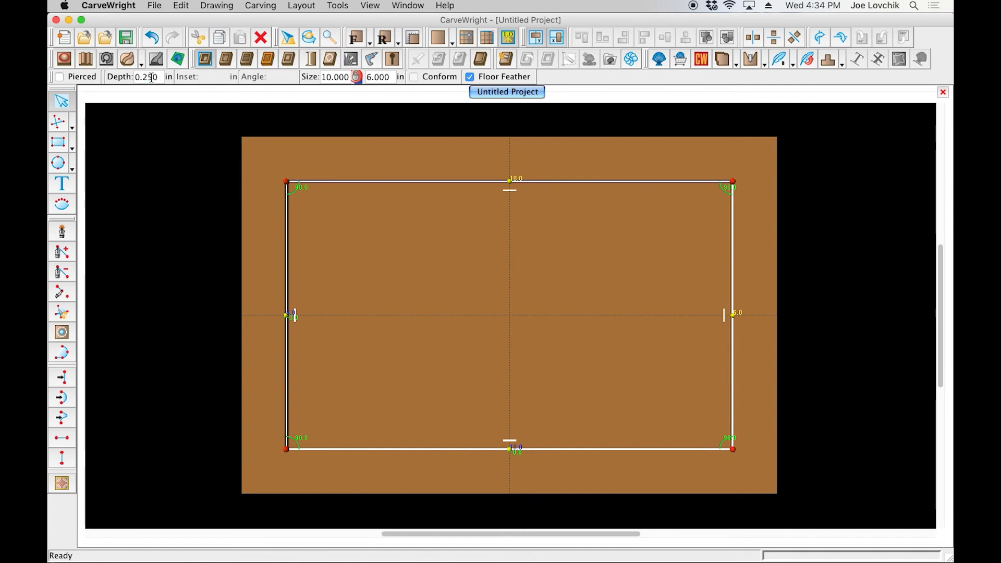
pyautogui.doubleClick(151, 78)
pyautogui.click(60, 77)
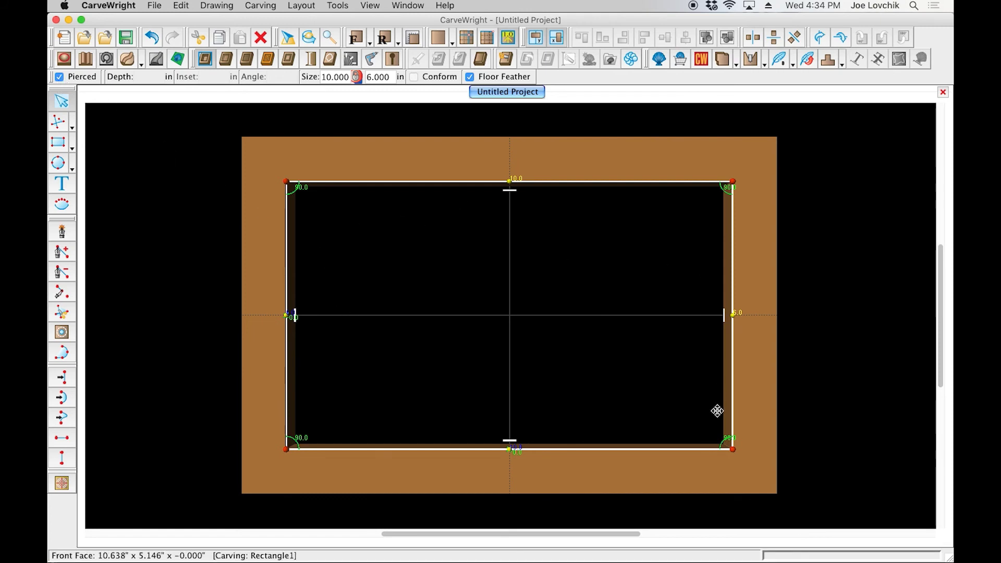
pyautogui.moveTo(260, 330)
pyautogui.mouseDown(button='right')
pyautogui.moveTo(252, 324)
pyautogui.moveTo(776, 324)
pyautogui.moveTo(259, 324)
pyautogui.mouseUp(button='right')
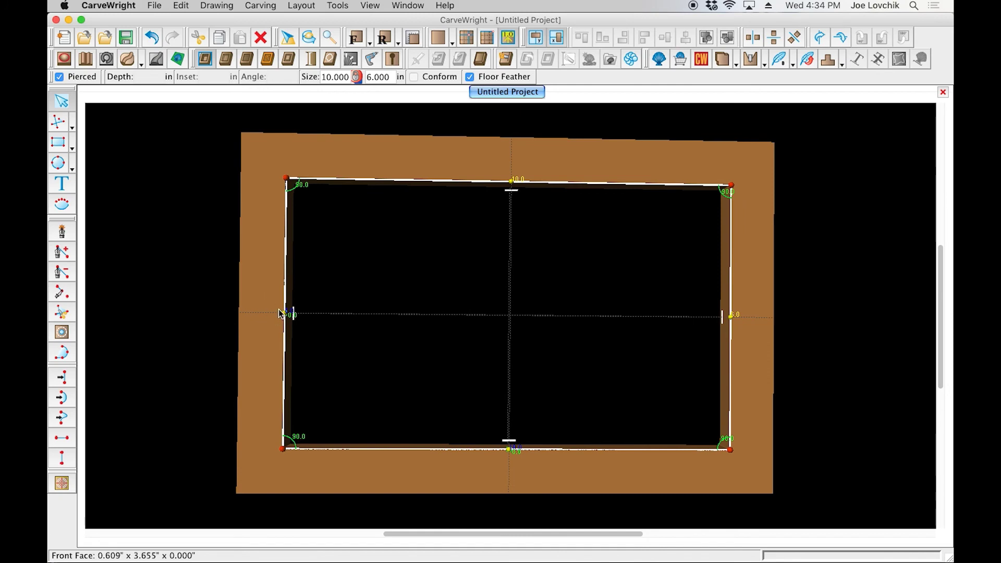
pyautogui.moveTo(268, 273); pyautogui.dragTo(260, 271, button='right')
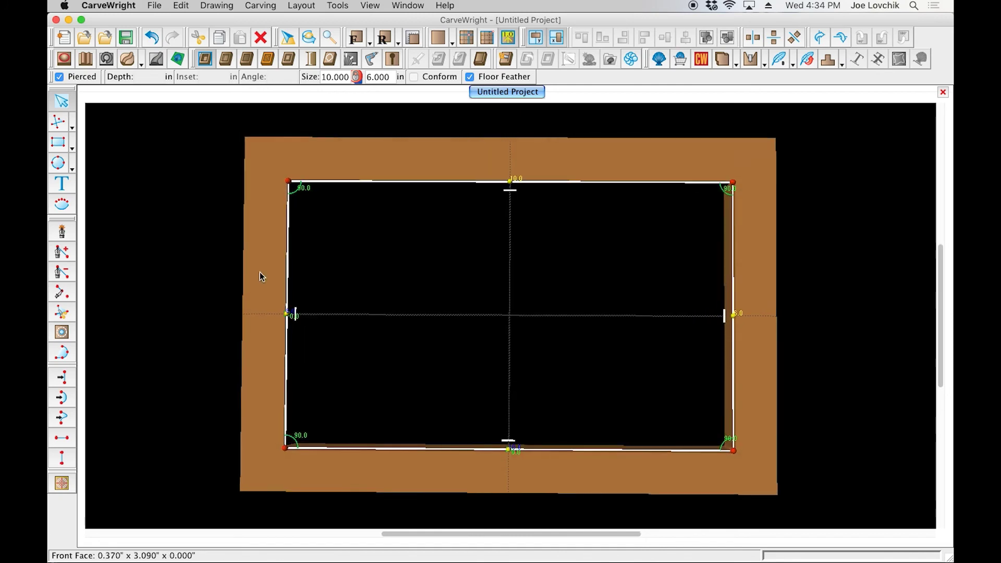
pyautogui.click(355, 38)
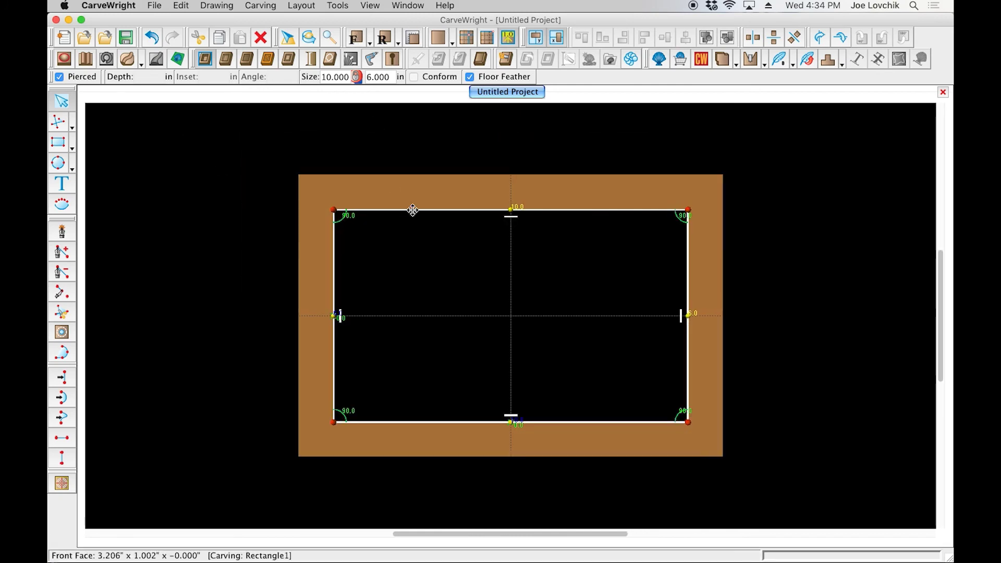
pyautogui.scroll(2, 525, 320)
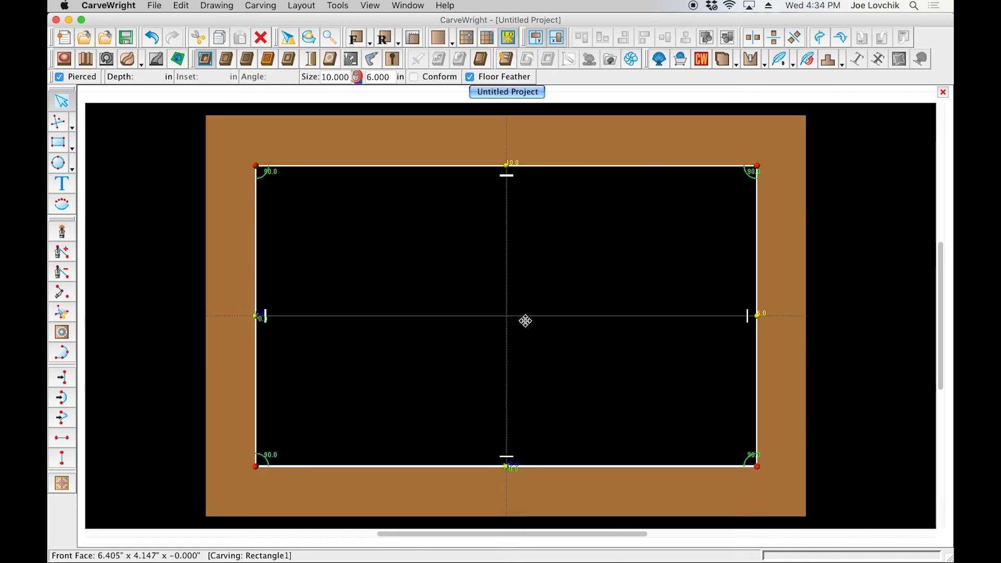
pyautogui.click(558, 144)
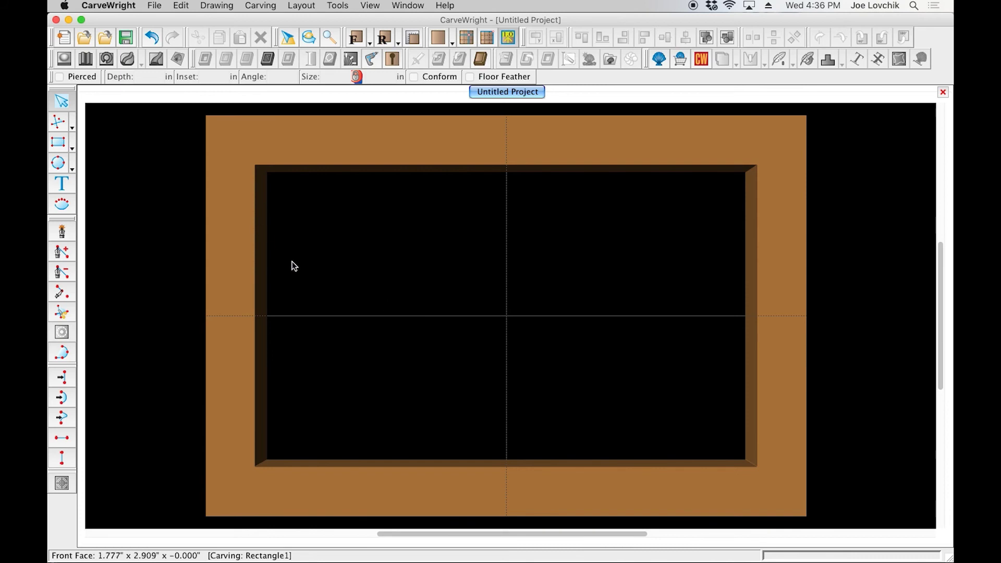
# Place the Rosette 04 pattern from the Basic library's Rosettes category at the middle of the board
pyautogui.click(660, 59)
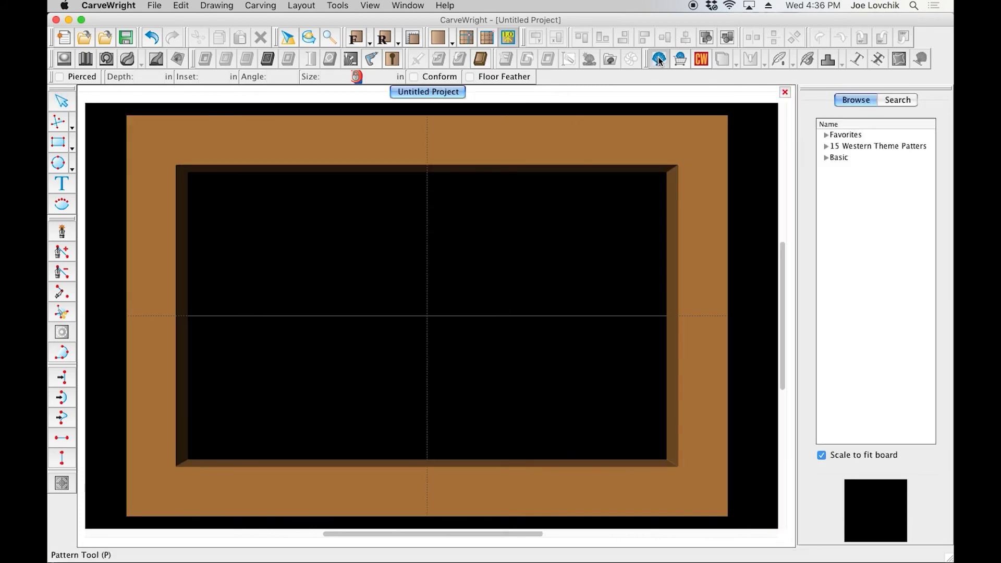
pyautogui.click(823, 159)
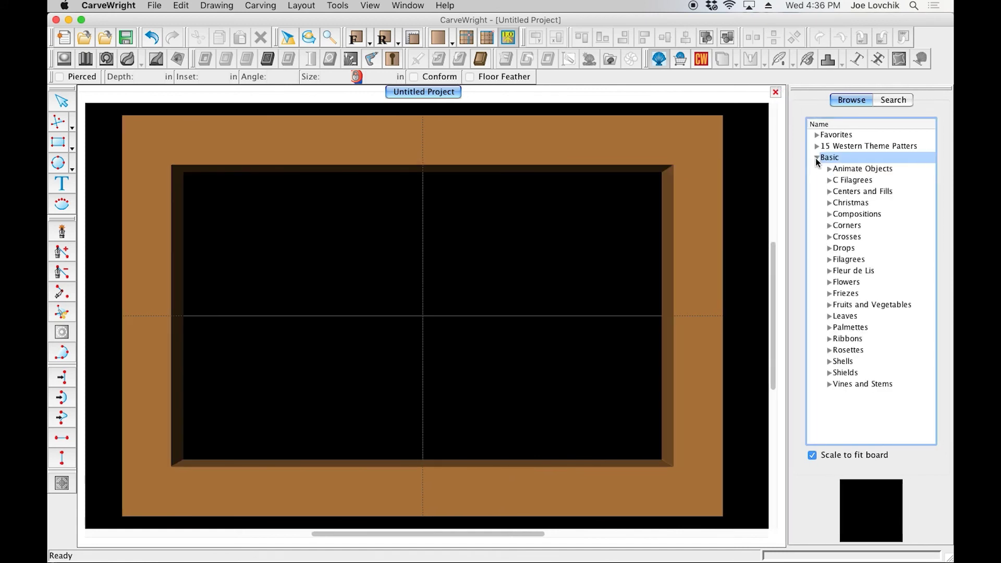
pyautogui.click(828, 350)
pyautogui.scroll(-2, 832, 375)
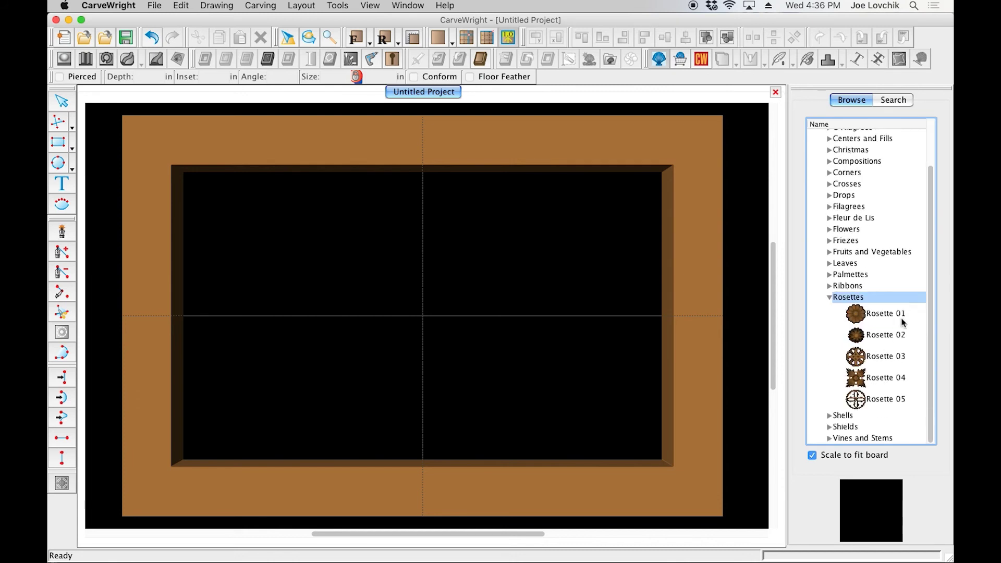
pyautogui.click(858, 379)
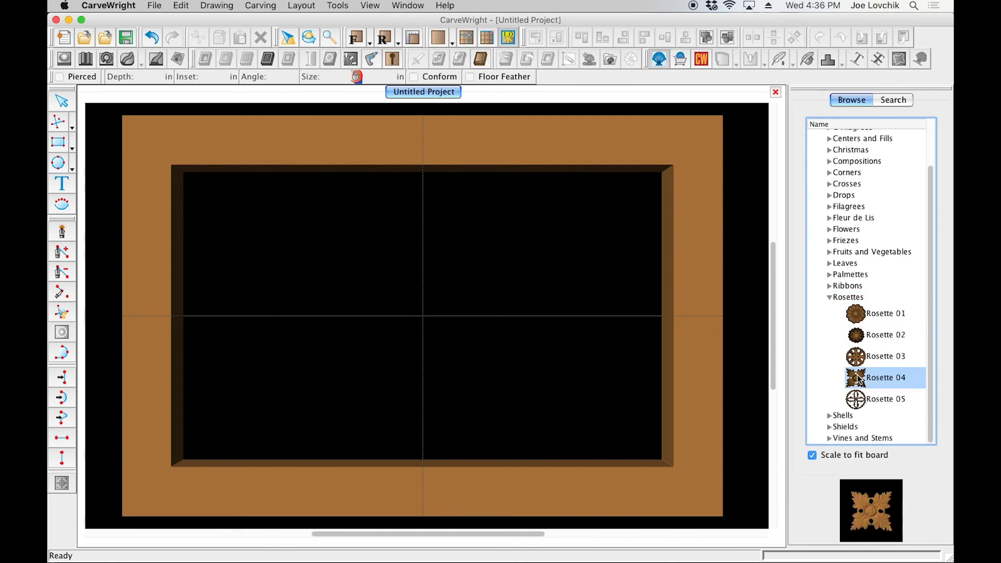
pyautogui.click(422, 316)
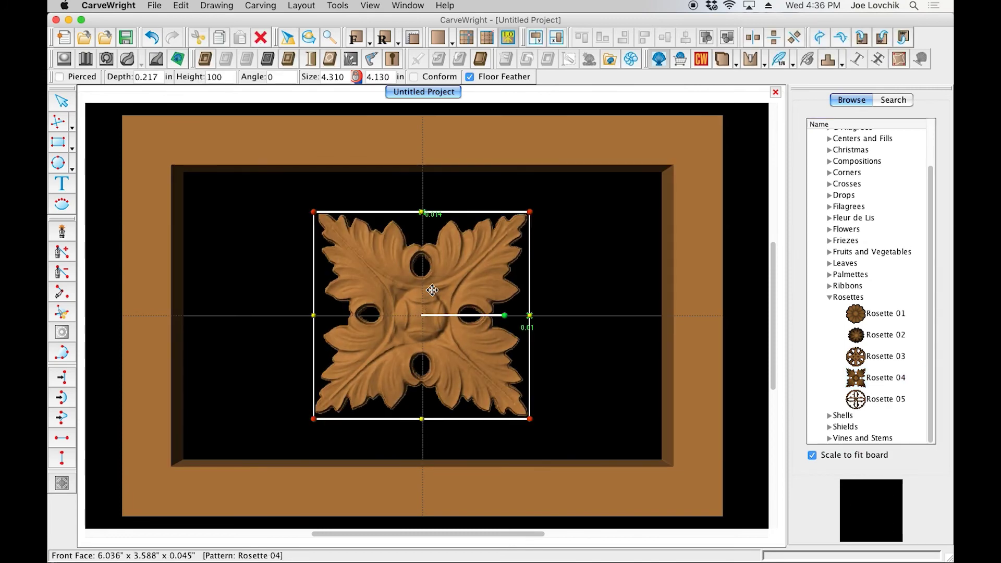
# Center the rosette on the board in both directions and scale it down to about 3.94 by 3.78 in
pyautogui.press('super+c')
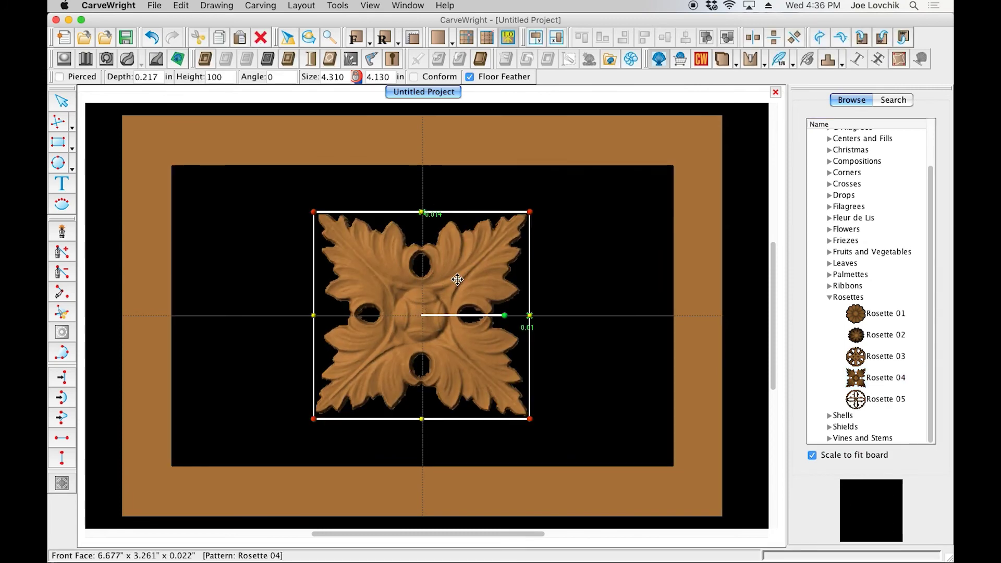
pyautogui.rightClick(444, 290)
pyautogui.moveTo(472, 23)
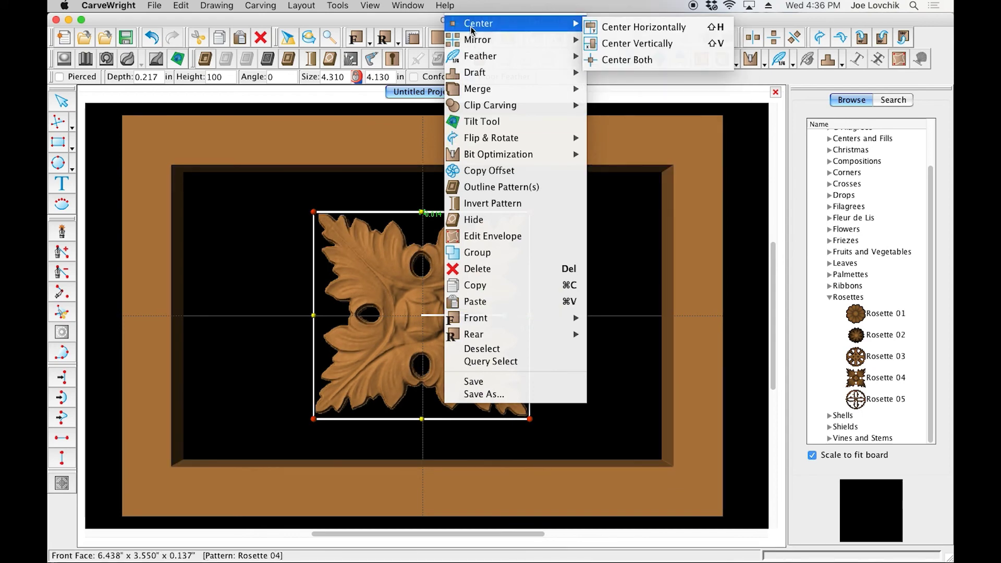
pyautogui.click(616, 59)
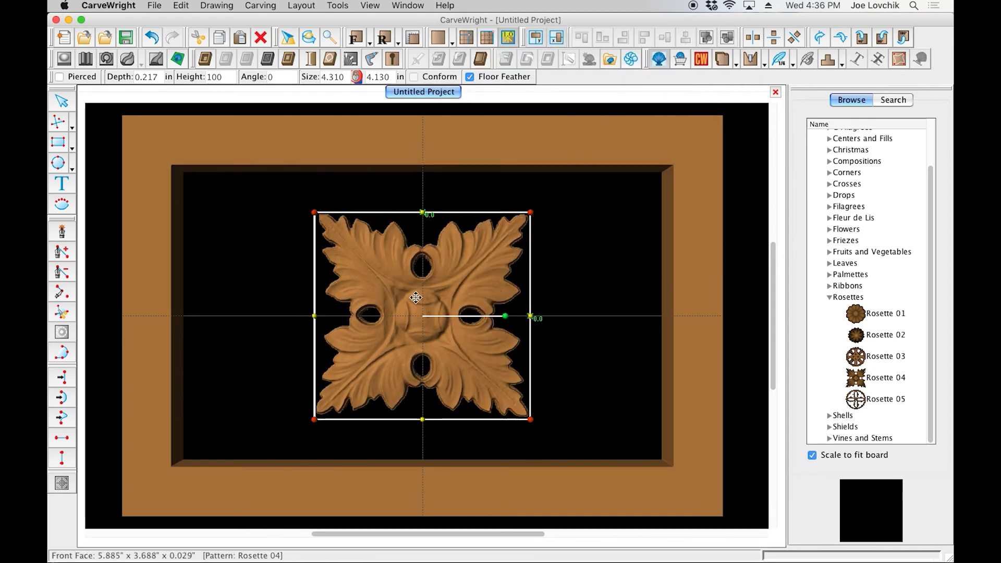
pyautogui.moveTo(317, 214); pyautogui.dragTo(325, 223)
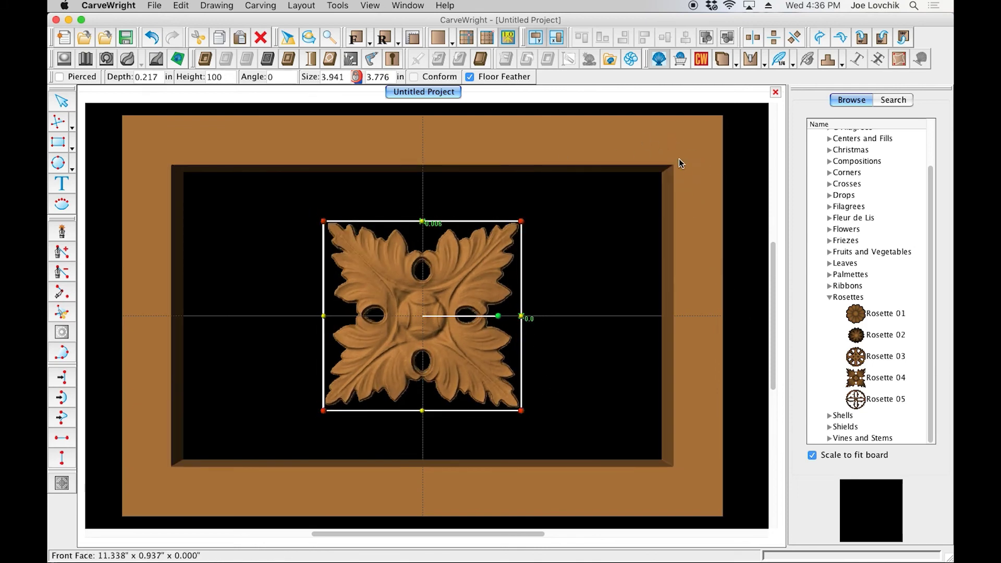
# Place the Vine 05 pattern from the Vines and Stems category over the upper right part of the opening
pyautogui.click(830, 297)
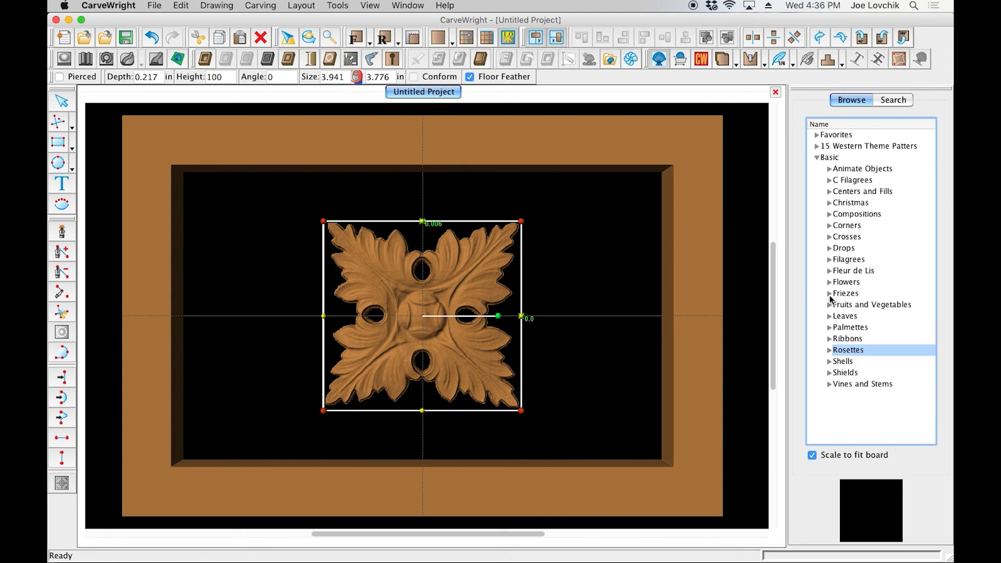
pyautogui.click(830, 385)
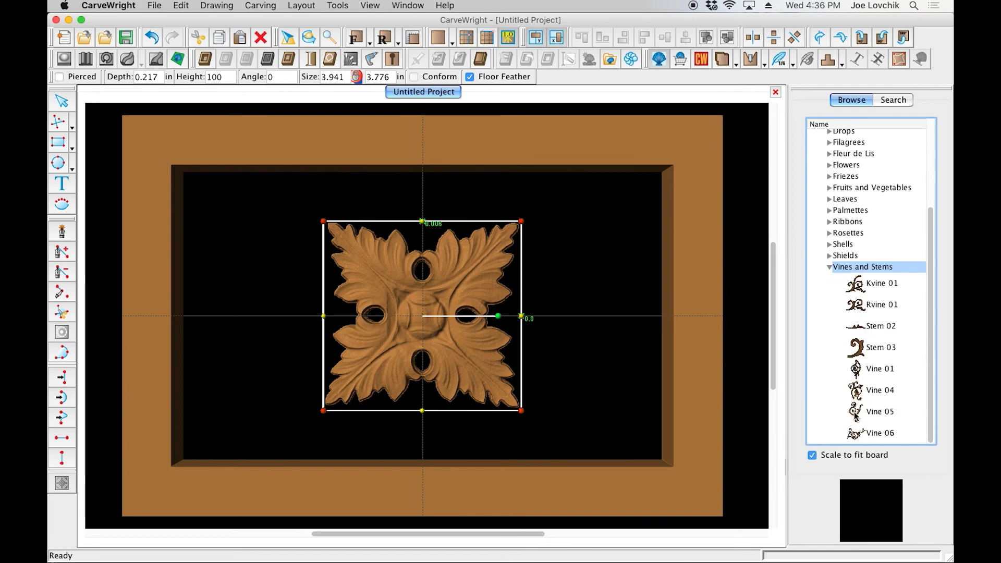
pyautogui.moveTo(855, 415); pyautogui.dragTo(577, 251)
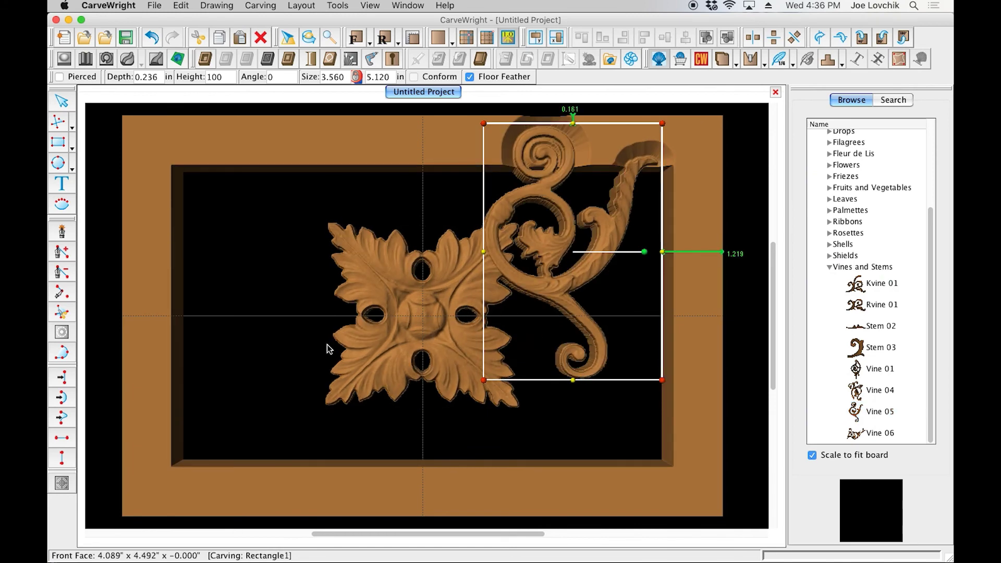
# Move the vine so its left side overlaps the rosette and rotate it to about 54 degrees
pyautogui.moveTo(560, 241); pyautogui.dragTo(653, 265)
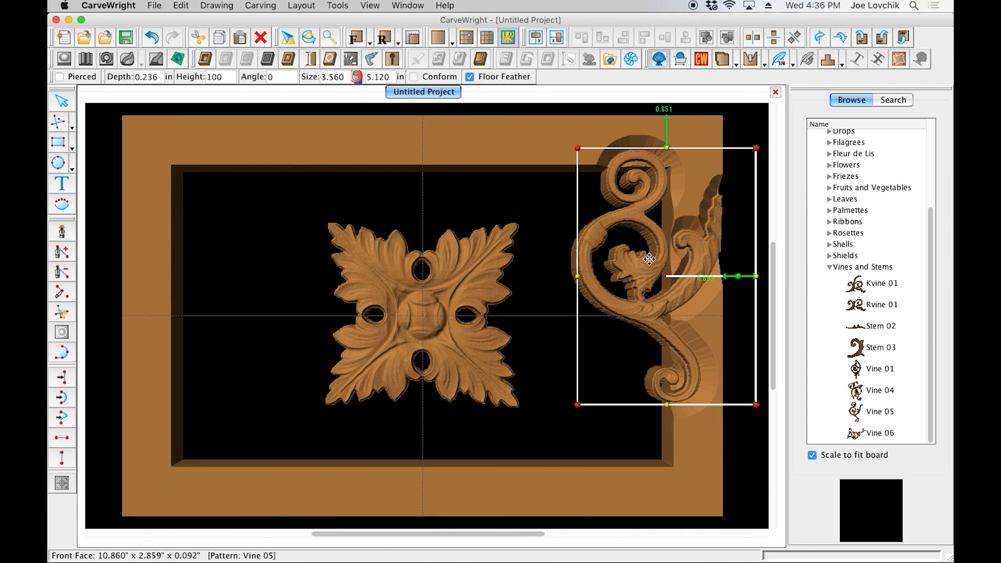
pyautogui.moveTo(600, 225); pyautogui.dragTo(510, 234)
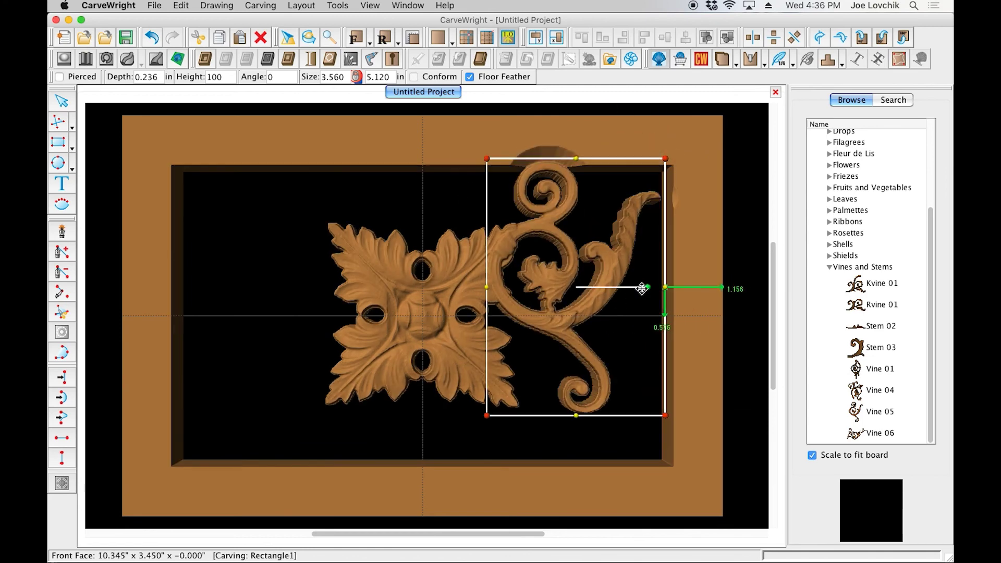
pyautogui.moveTo(648, 290); pyautogui.dragTo(656, 194)
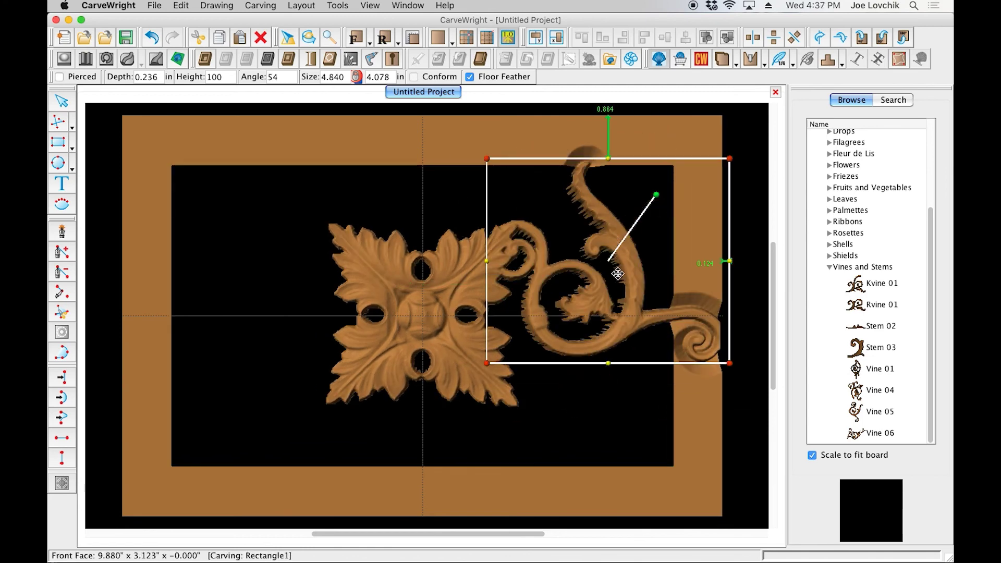
# Move the vine left over the rosette's upper right leaf and rotate it to about 105 degrees
pyautogui.moveTo(628, 279); pyautogui.dragTo(576, 271)
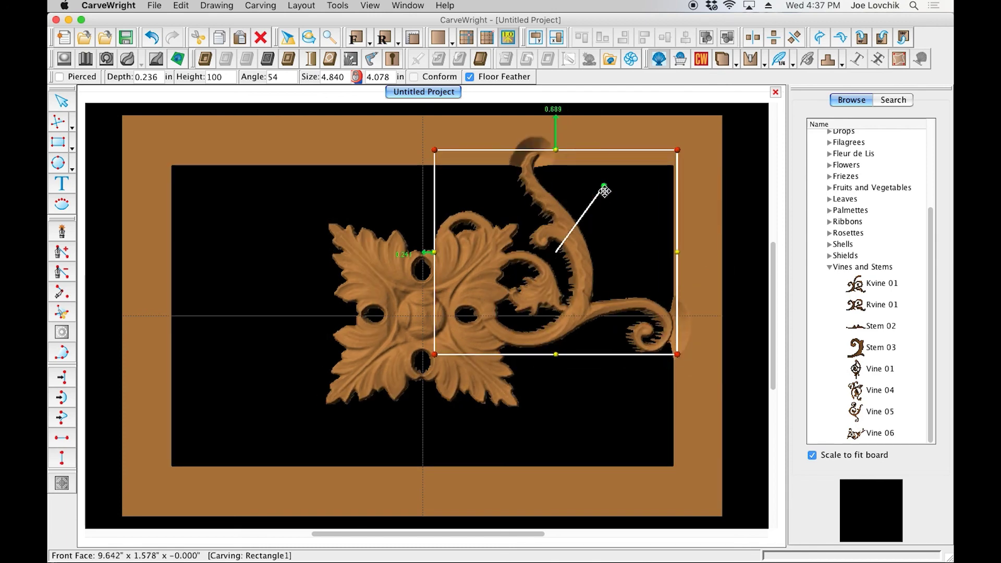
pyautogui.moveTo(605, 188); pyautogui.dragTo(545, 167)
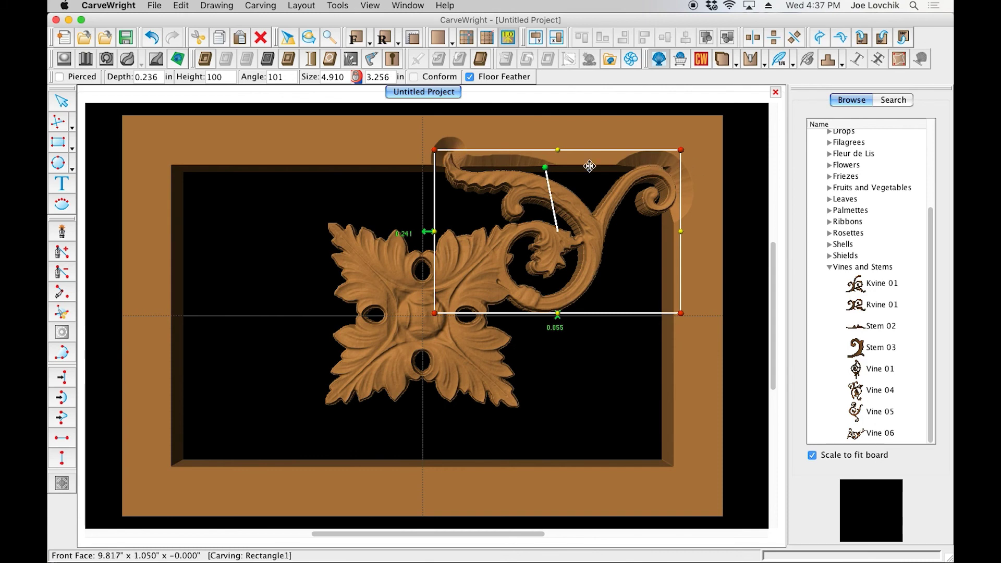
pyautogui.moveTo(546, 170); pyautogui.dragTo(539, 167)
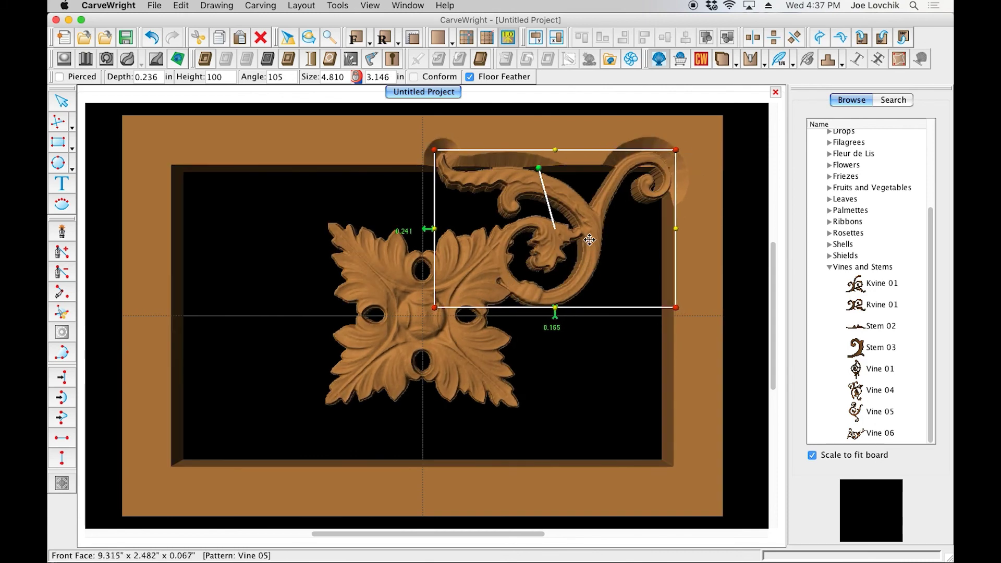
# Move the vine into the upper left quarter of the opening, aligning its inner edges with the board's two centerlines
pyautogui.moveTo(590, 240); pyautogui.dragTo(345, 259)
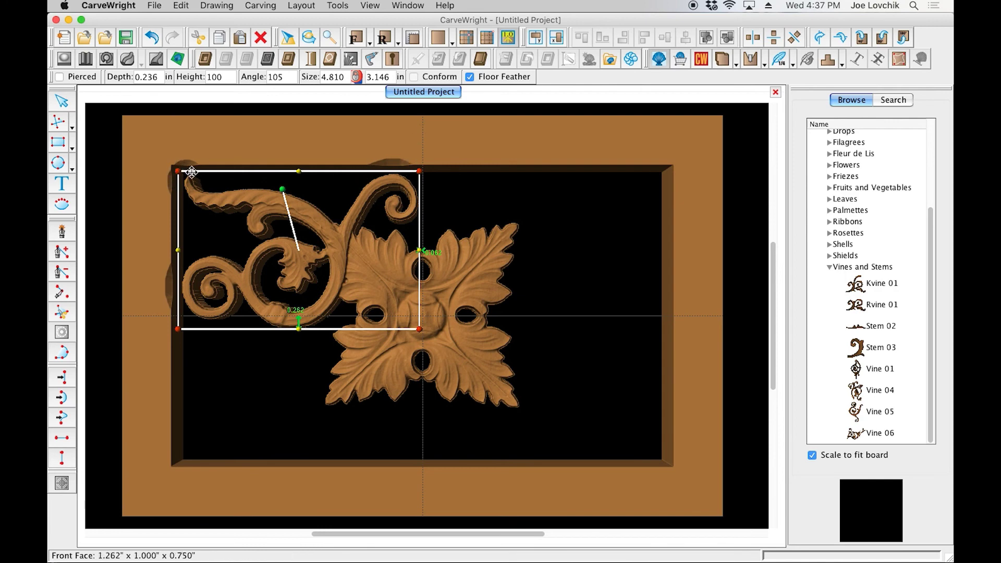
pyautogui.click(344, 115)
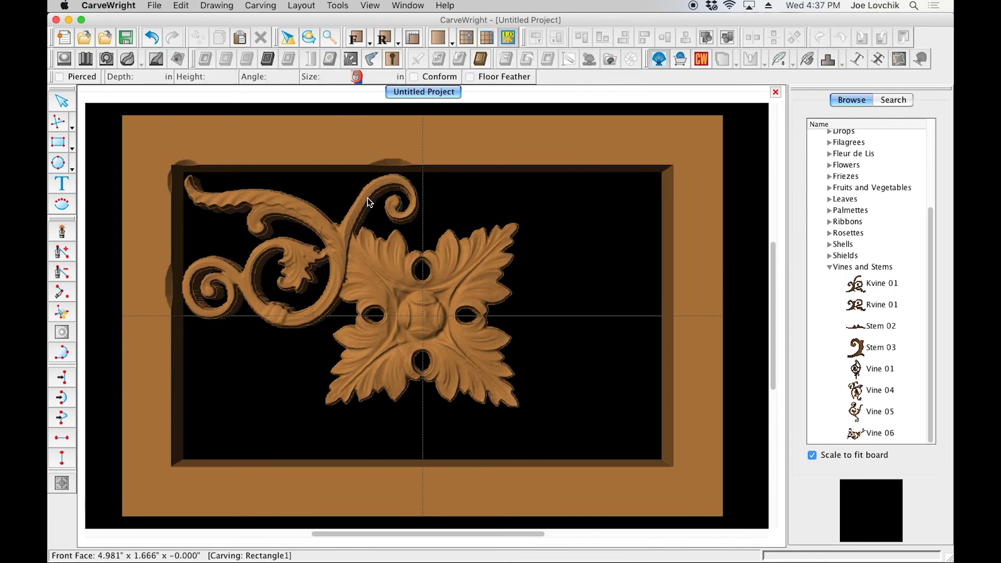
pyautogui.click(345, 257)
pyautogui.moveTo(344, 257); pyautogui.dragTo(338, 250)
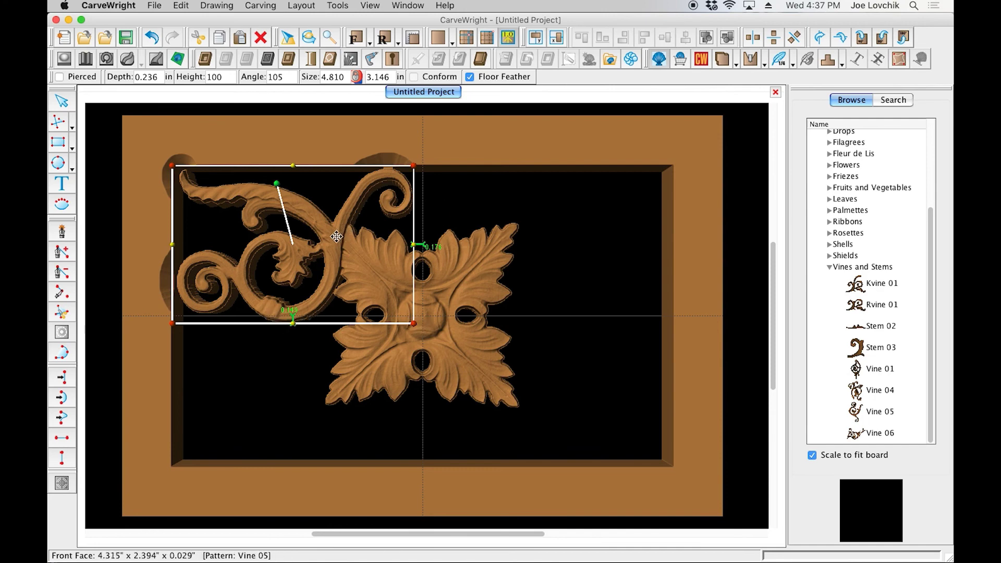
pyautogui.moveTo(333, 237); pyautogui.dragTo(423, 181)
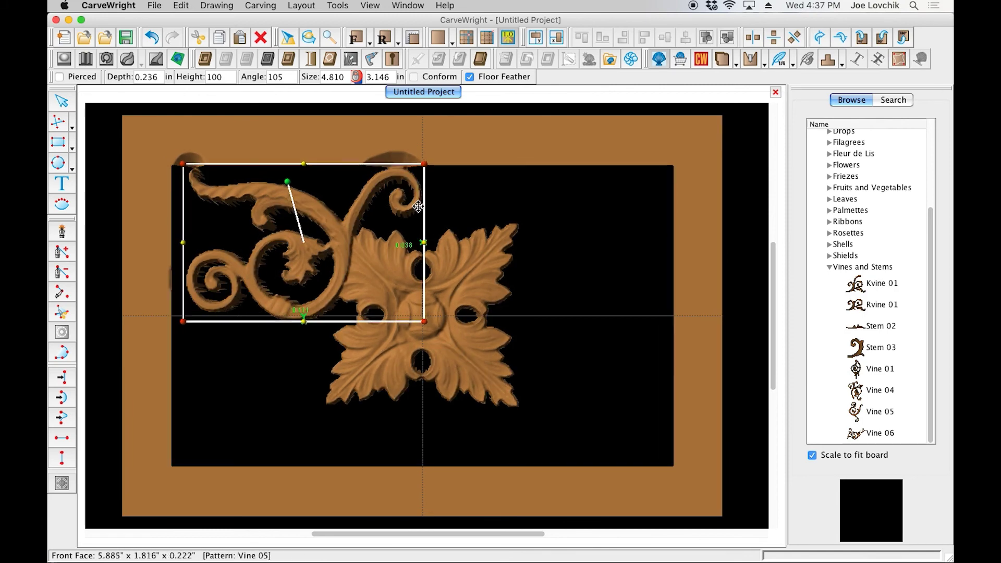
pyautogui.moveTo(417, 208); pyautogui.dragTo(418, 205)
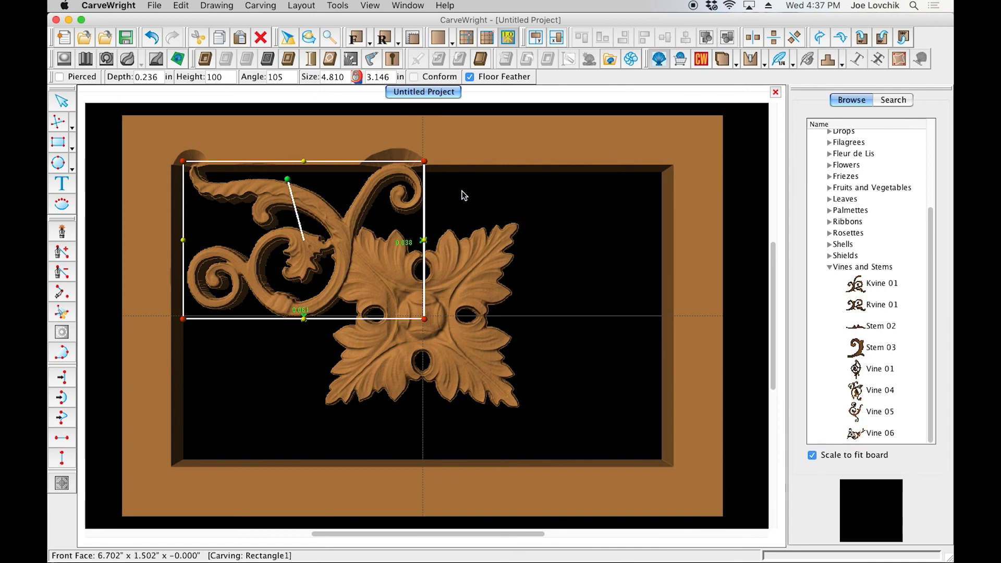
# Mirror the vine with Mirror All to fill all four quarters of the opening
pyautogui.rightClick(316, 205)
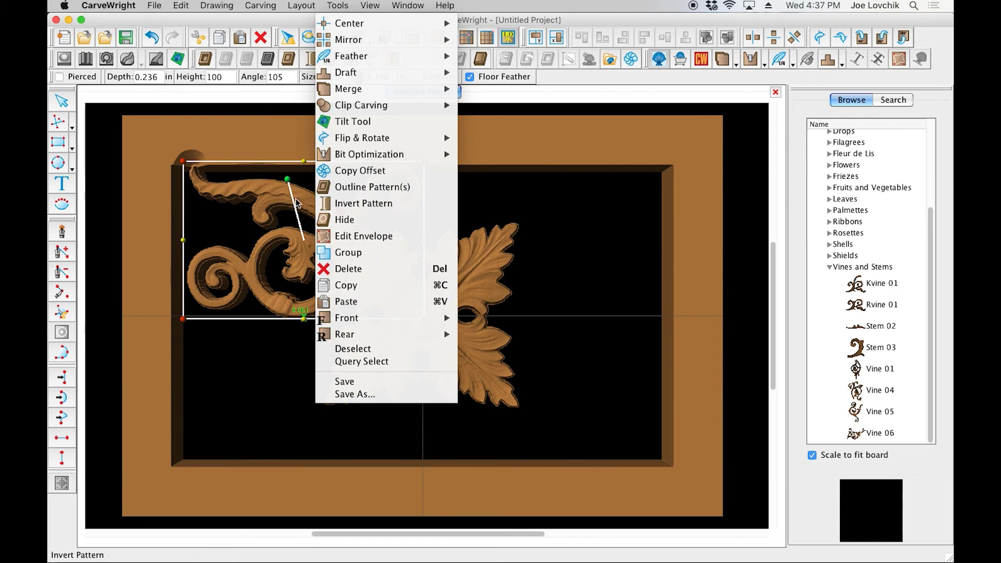
pyautogui.moveTo(373, 41)
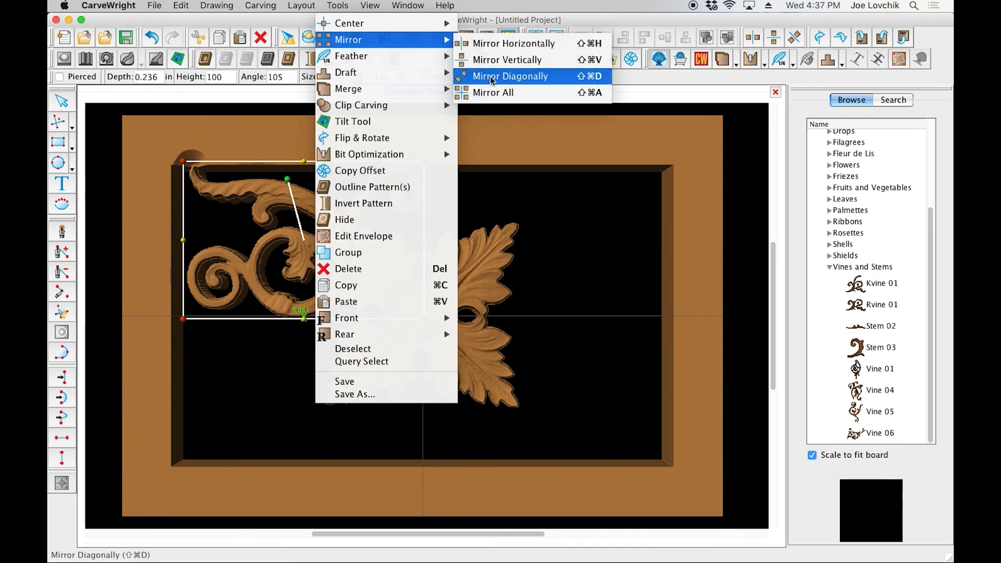
pyautogui.click(483, 93)
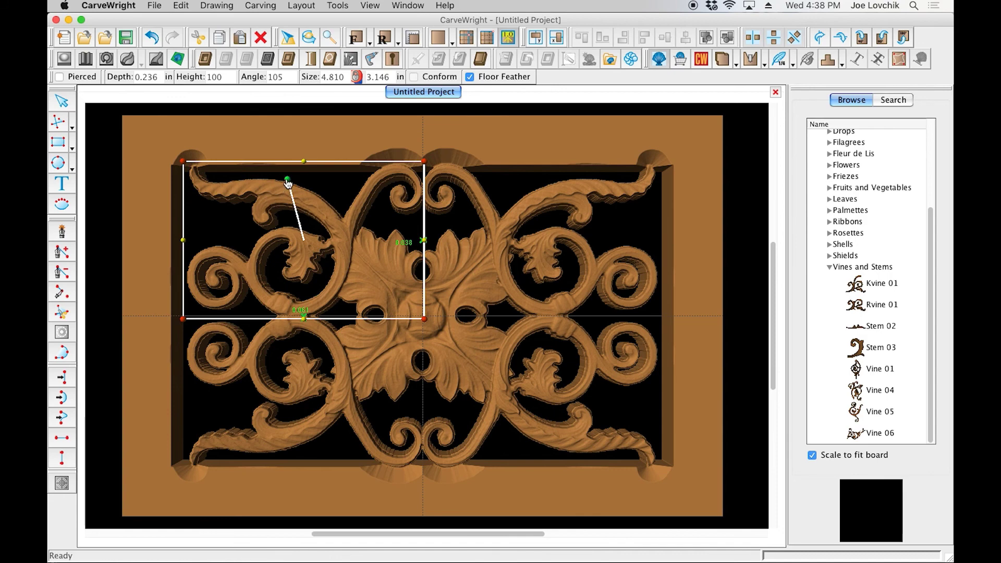
# Rotate the mirrored vine to 104 degrees, align it with the vertical centerline and enlarge it to about 4.92 by 3.21 in
pyautogui.moveTo(287, 180); pyautogui.dragTo(290, 181)
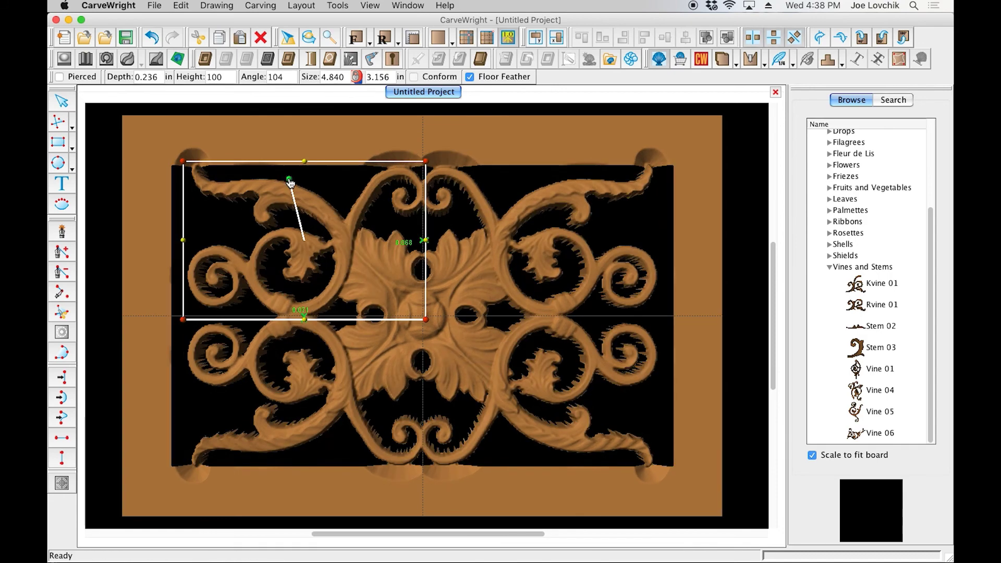
pyautogui.moveTo(320, 219); pyautogui.dragTo(319, 218)
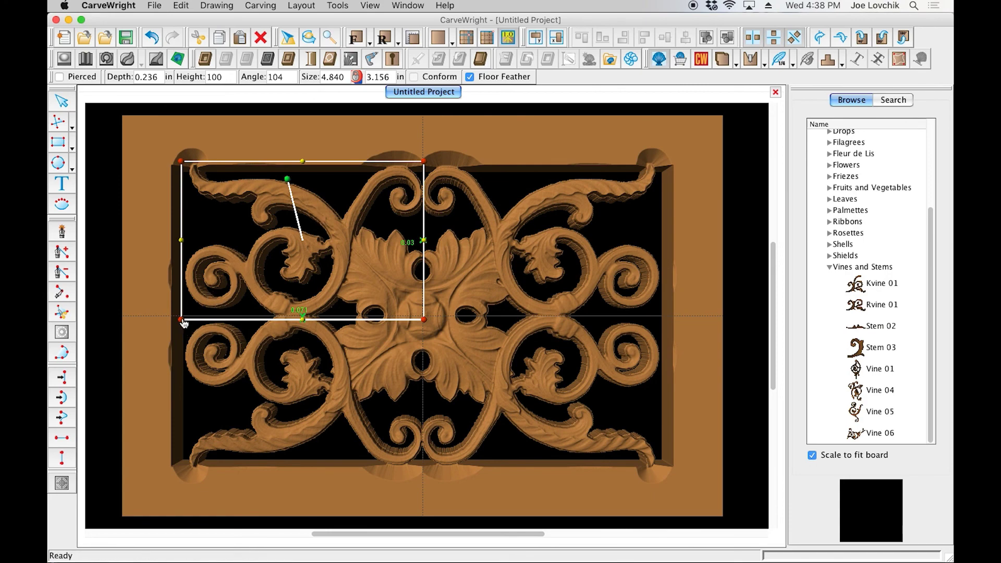
pyautogui.moveTo(183, 323); pyautogui.dragTo(180, 325)
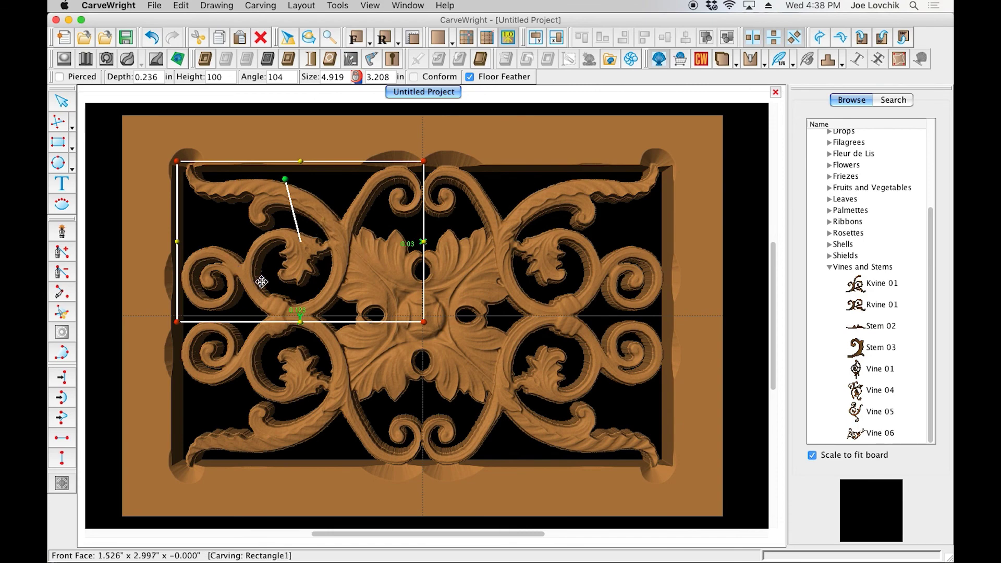
# Try the Pierced option on the mirrored vine and inspect the carving from several angles
pyautogui.moveTo(456, 352); pyautogui.dragTo(491, 371, button='middle')
pyautogui.moveTo(409, 292); pyautogui.dragTo(443, 339, button='middle')
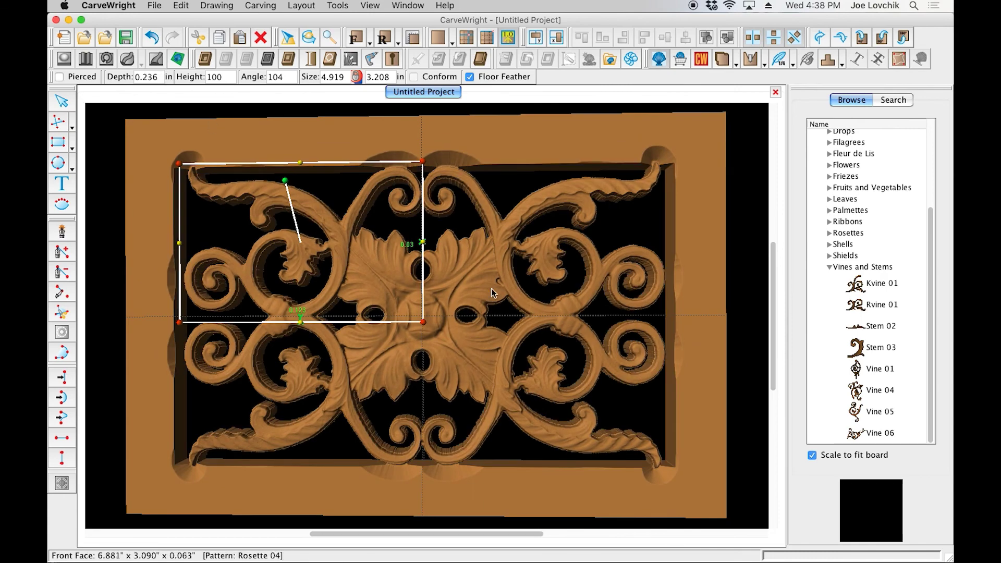
pyautogui.press('super+z')
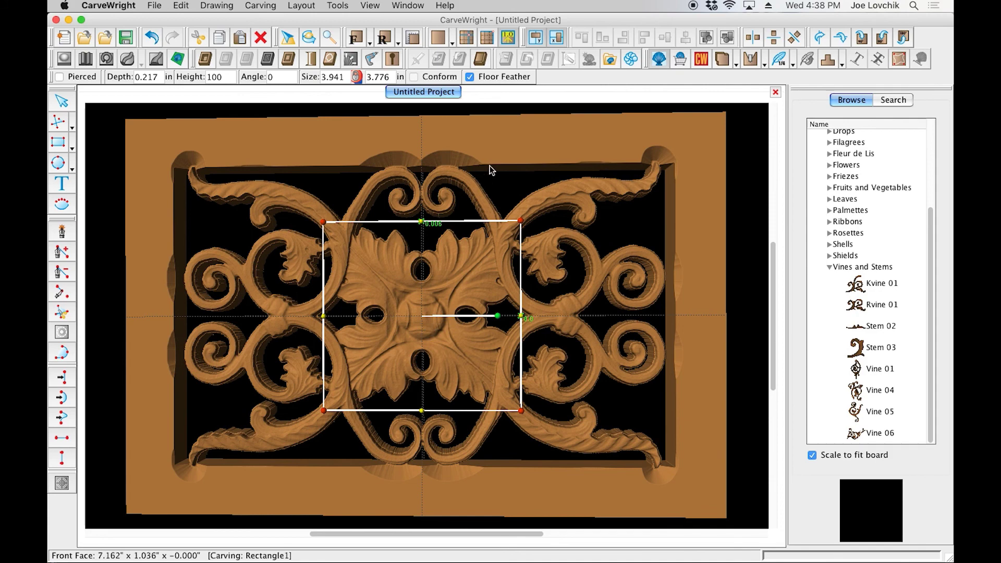
pyautogui.moveTo(384, 358); pyautogui.dragTo(436, 391, button='middle')
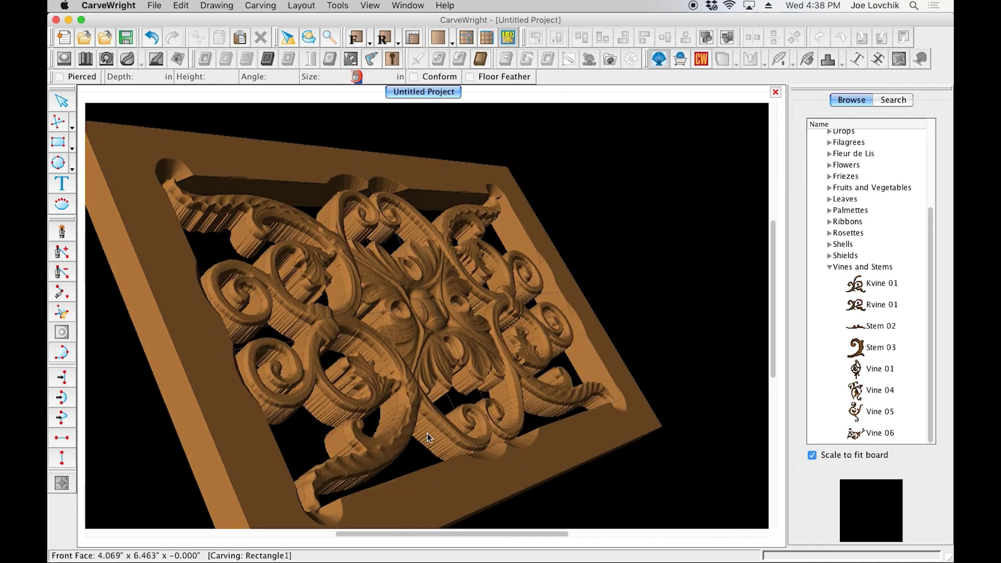
pyautogui.moveTo(452, 388); pyautogui.dragTo(458, 400, button='middle')
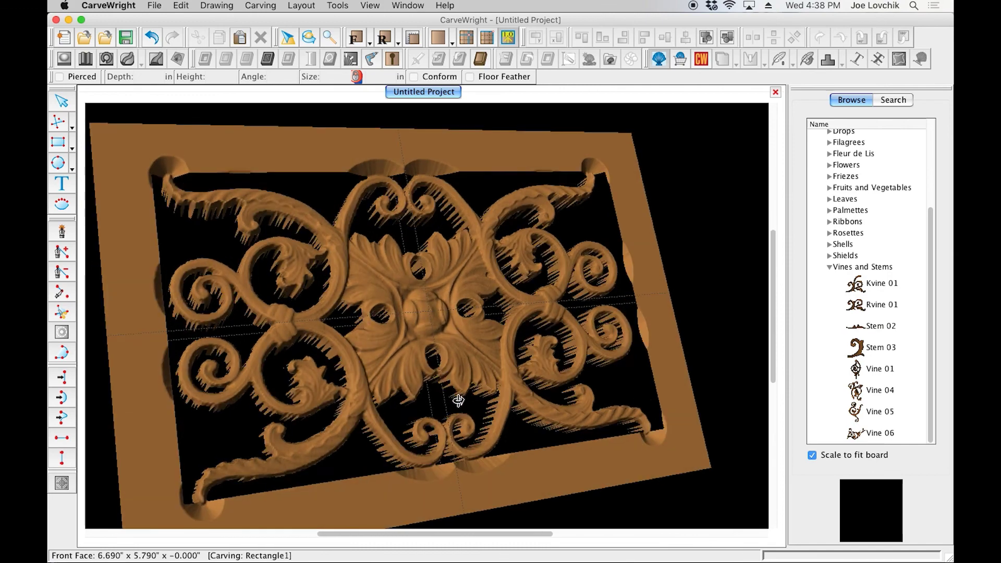
pyautogui.click(335, 245)
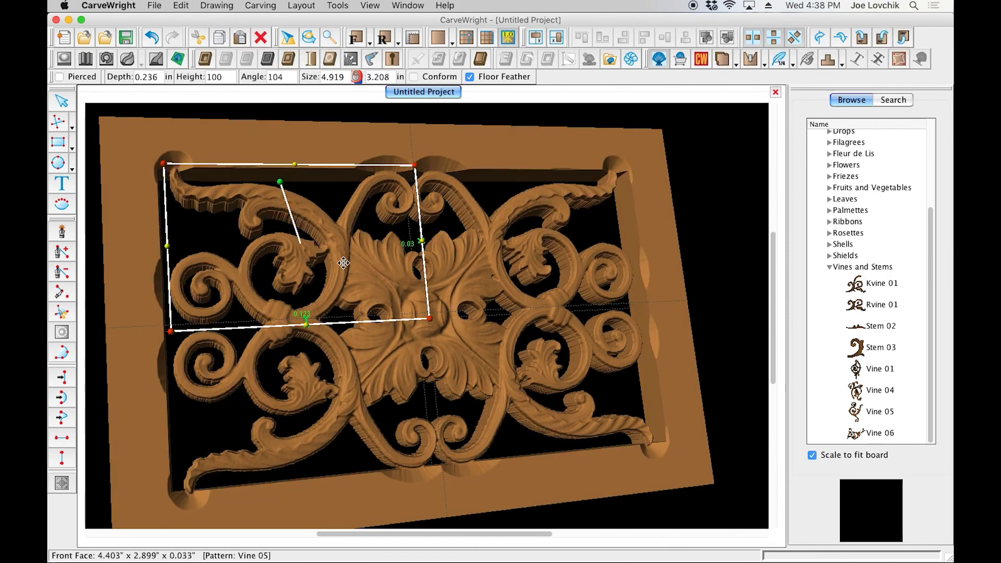
pyautogui.click(59, 78)
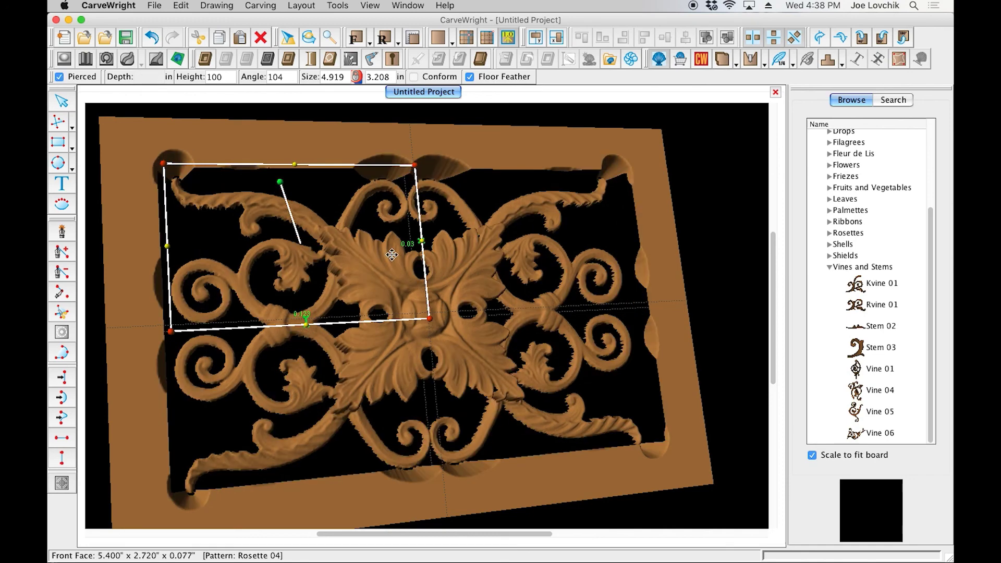
pyautogui.moveTo(290, 297); pyautogui.dragTo(407, 297, button='middle')
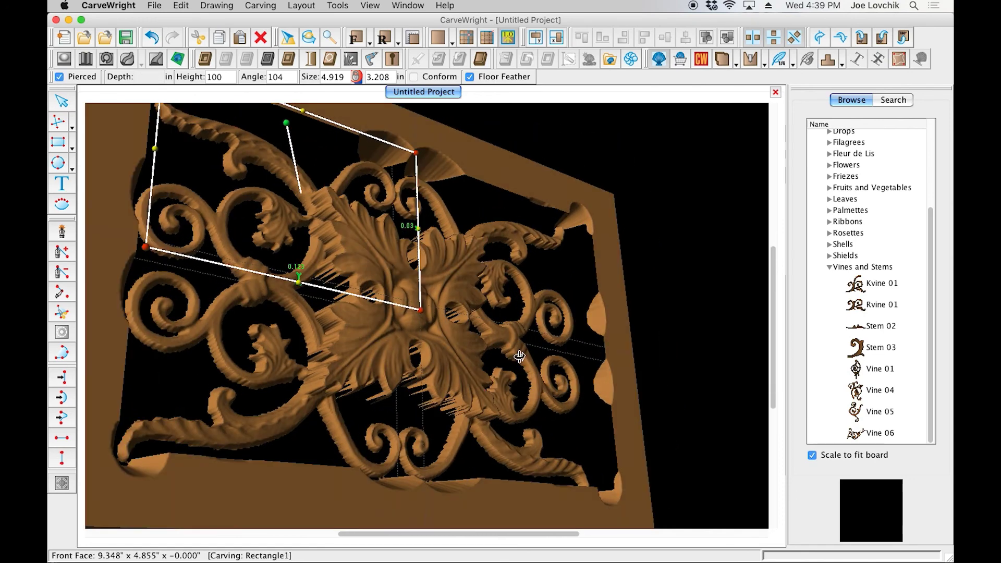
pyautogui.moveTo(519, 356); pyautogui.dragTo(374, 409, button='middle')
pyautogui.moveTo(162, 255); pyautogui.dragTo(174, 238, button='middle')
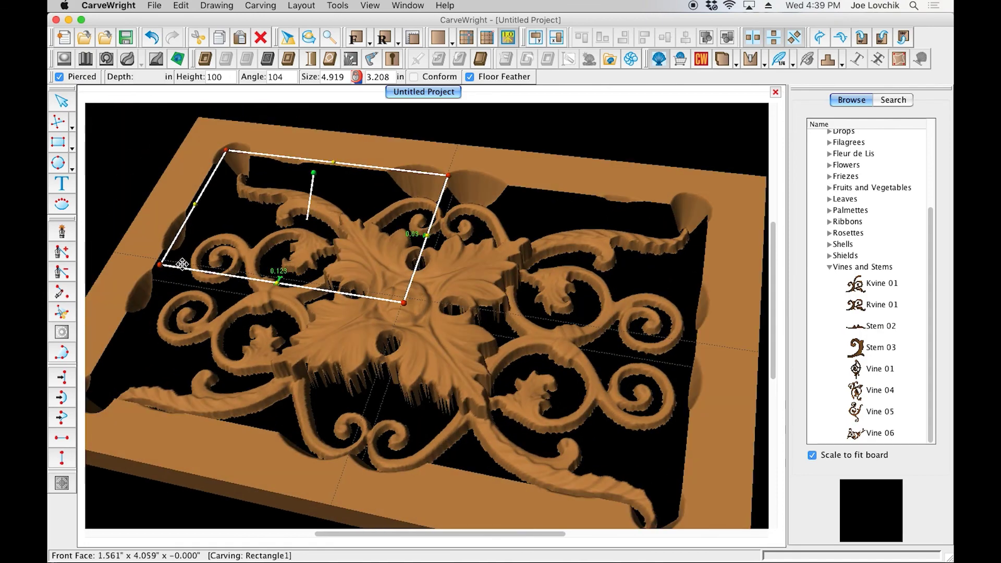
pyautogui.moveTo(338, 367)
pyautogui.mouseDown(button='middle')
pyautogui.moveTo(353, 380)
pyautogui.moveTo(349, 368)
pyautogui.mouseUp(button='middle')
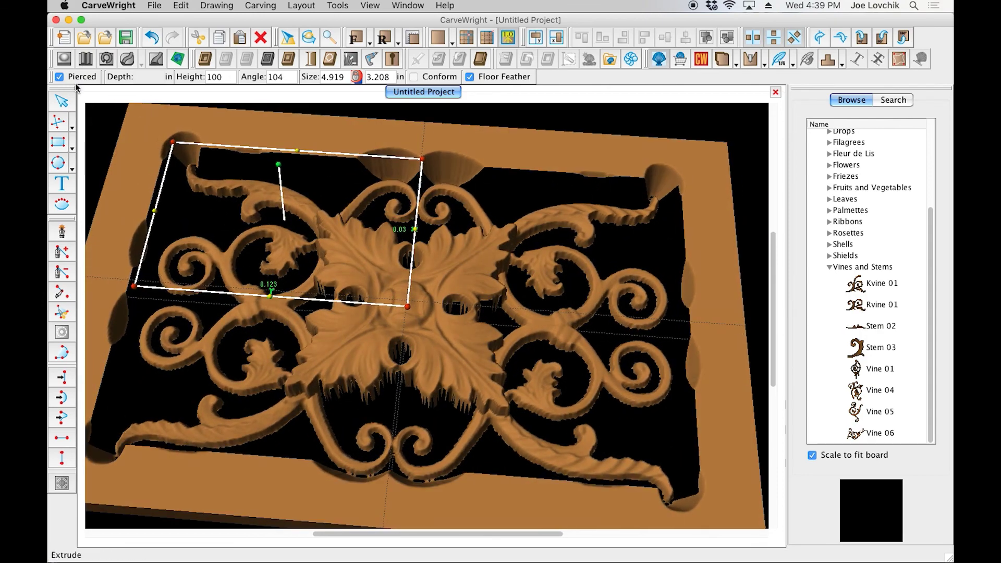
# Set the mirrored vine's carving depth to 0.5 in instead of pierced
pyautogui.click(150, 77)
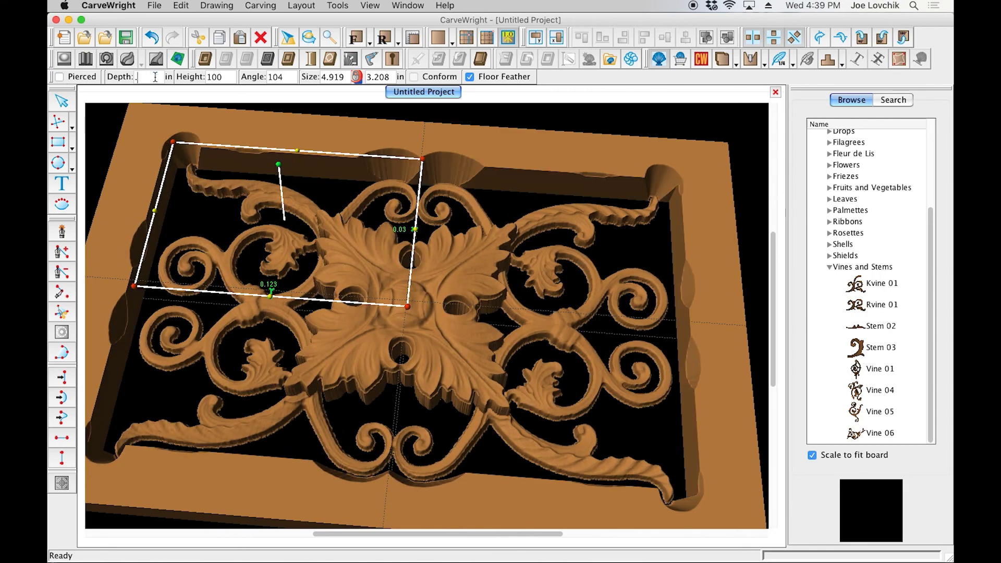
pyautogui.write('.5')
pyautogui.press('Return')
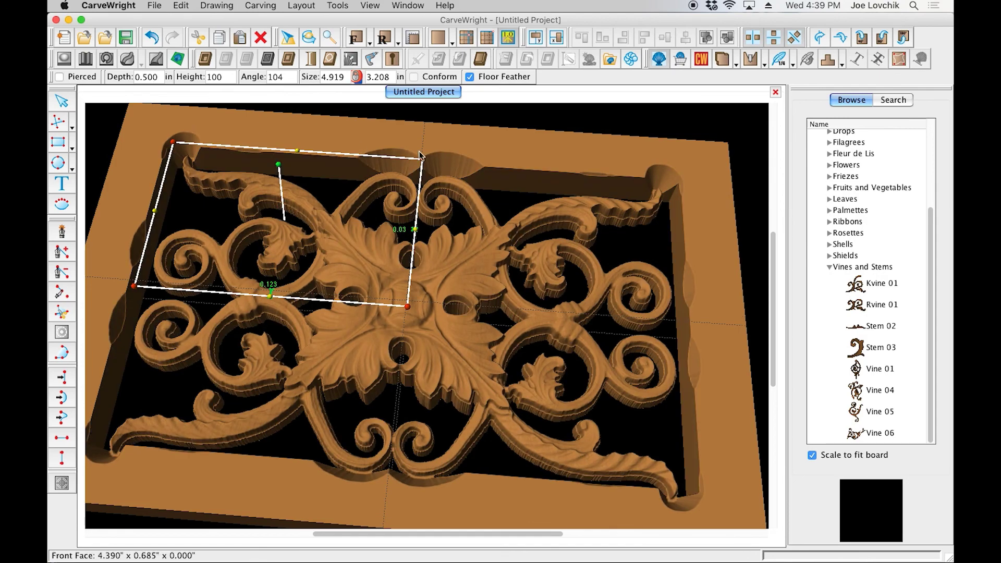
# Set the central rosette's carving depth to 0.5 in
pyautogui.click(353, 262)
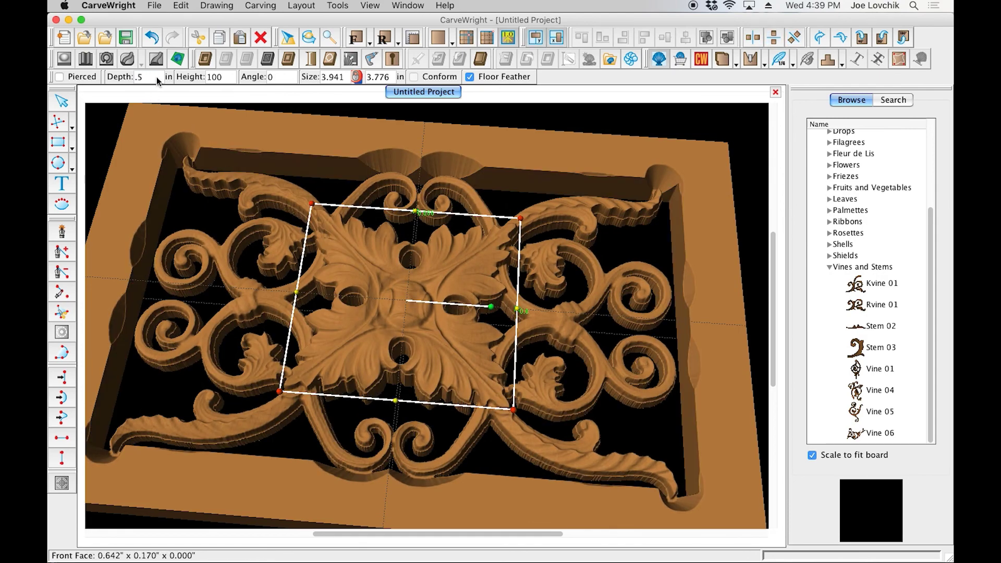
pyautogui.click(156, 77)
pyautogui.write('.5')
pyautogui.press('Return')
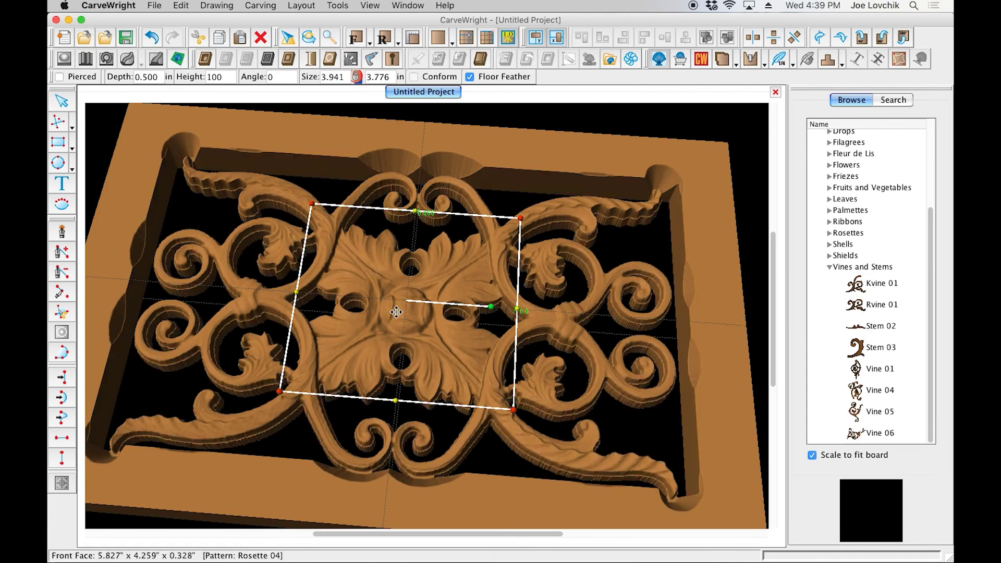
# Lower the mirrored vine's pattern height, first to 70 and finally to 50
pyautogui.moveTo(331, 336); pyautogui.dragTo(344, 384, button='middle')
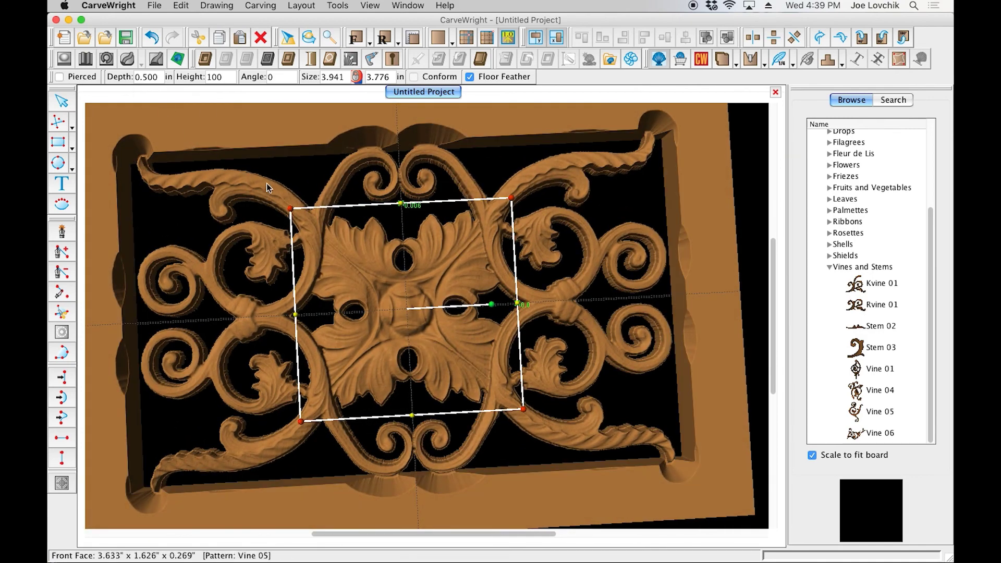
pyautogui.click(265, 186)
pyautogui.doubleClick(229, 77)
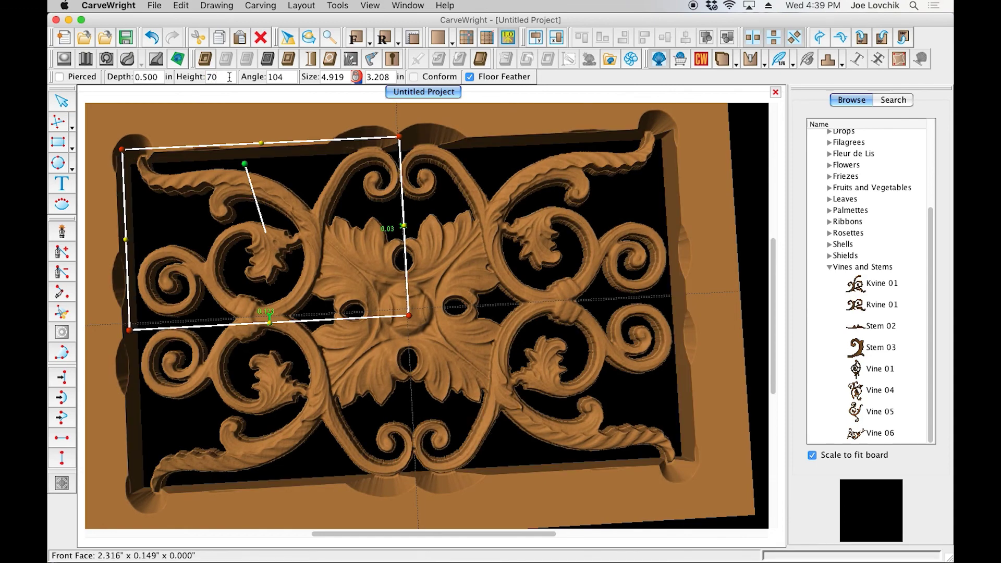
pyautogui.write('70')
pyautogui.press('Return')
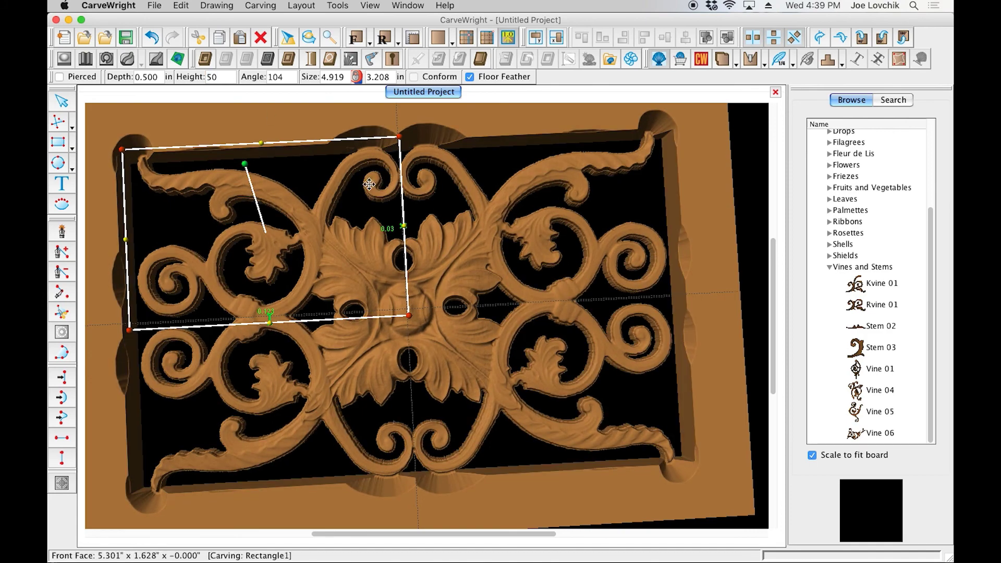
# Set the central rosette's carving depth to 0.45 in and check how its leaves meet the vines
pyautogui.press('super+z')
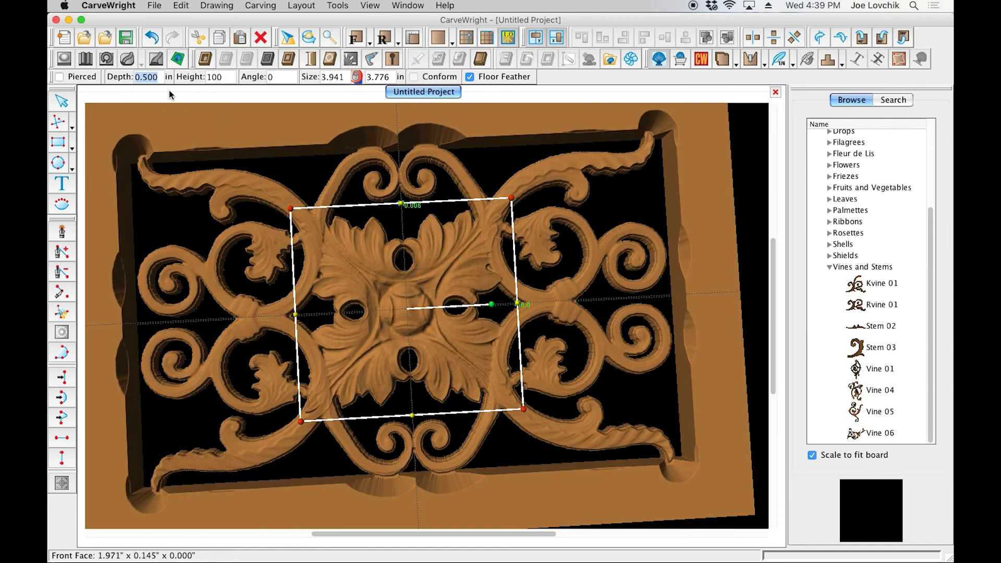
pyautogui.write('.45')
pyautogui.press('Return')
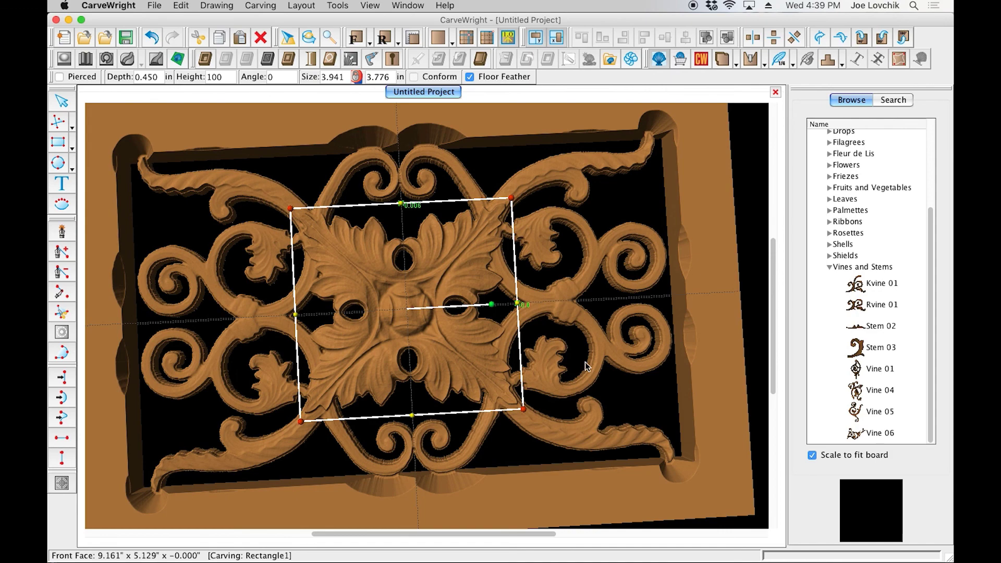
pyautogui.moveTo(348, 429); pyautogui.dragTo(358, 351, button='middle')
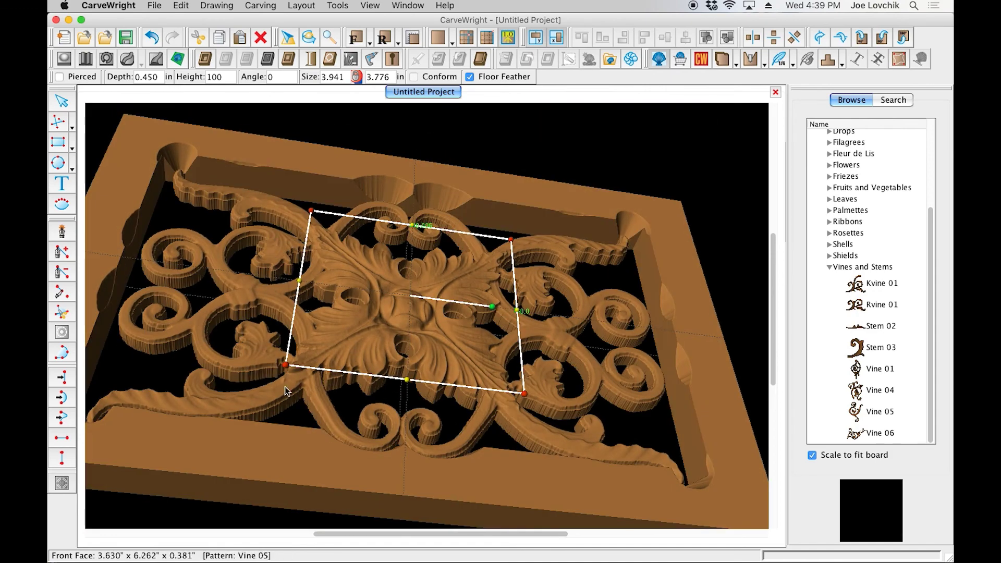
pyautogui.moveTo(286, 391); pyautogui.dragTo(261, 432, button='middle')
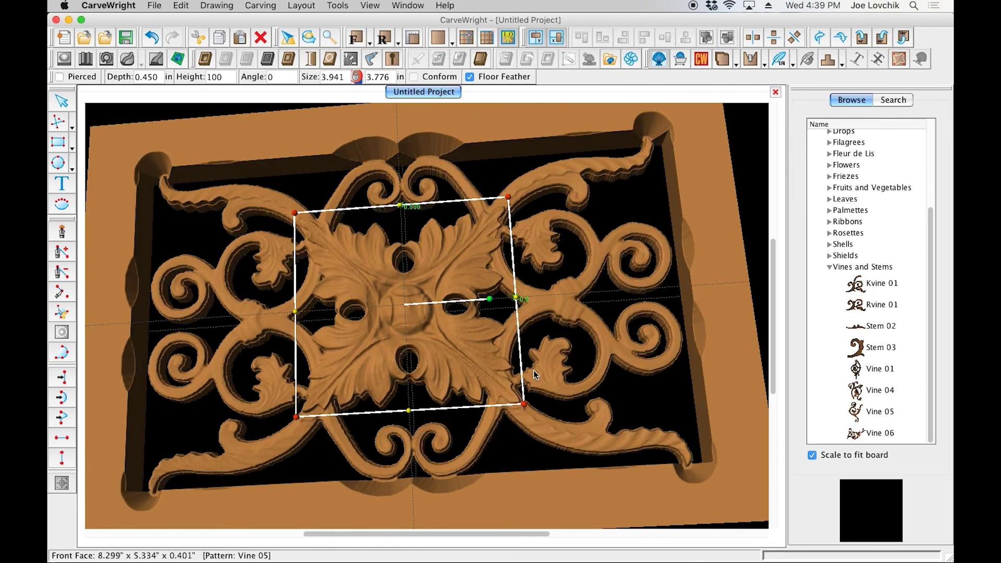
pyautogui.moveTo(472, 360); pyautogui.dragTo(581, 239, button='middle')
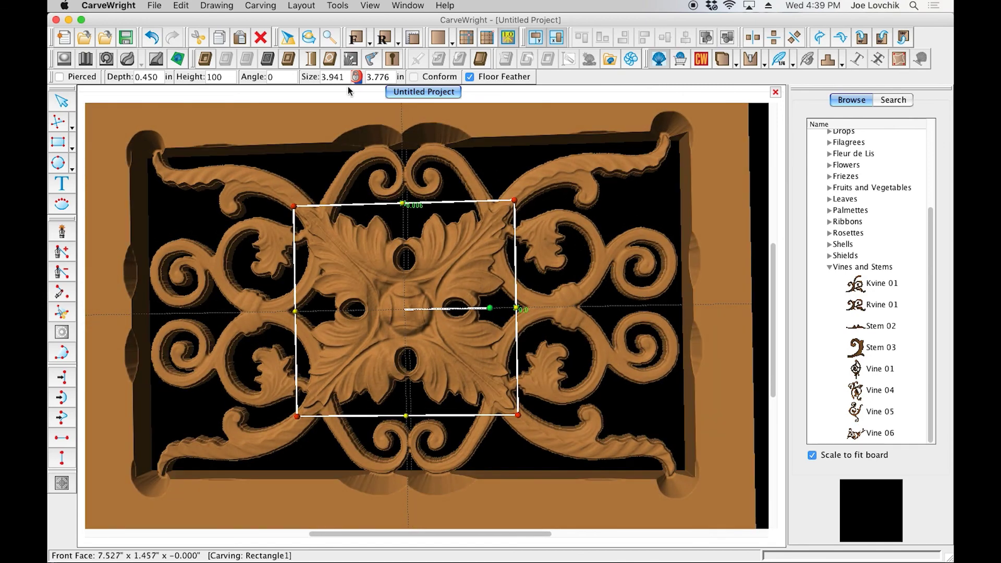
# Inspect from several angles and zoom levels how the rosette's leaves blend into the mirrored vines and the frame
pyautogui.click(160, 77)
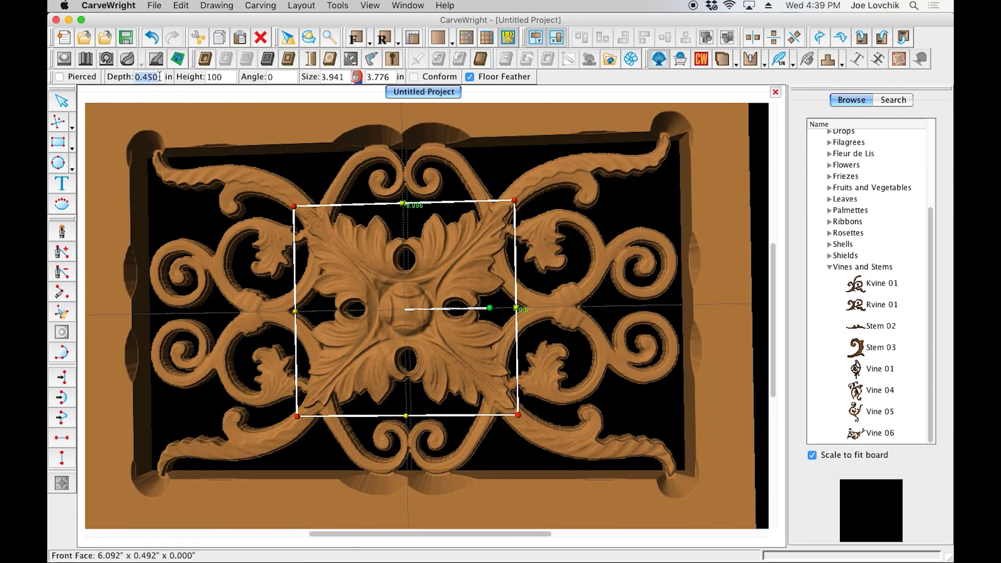
pyautogui.click(266, 176)
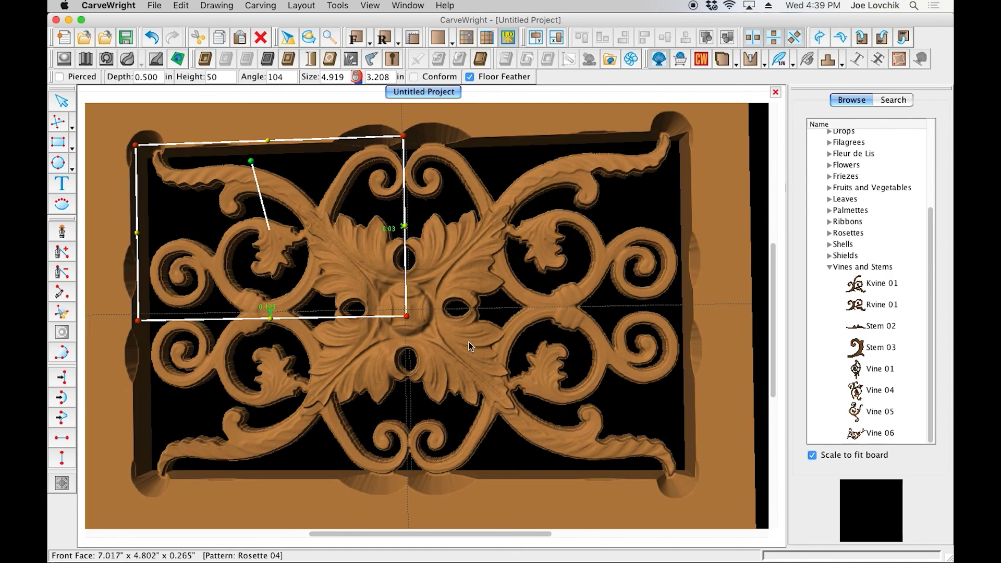
pyautogui.click(508, 117)
pyautogui.scroll(2, 359, 332)
pyautogui.scroll(-3, 359, 330)
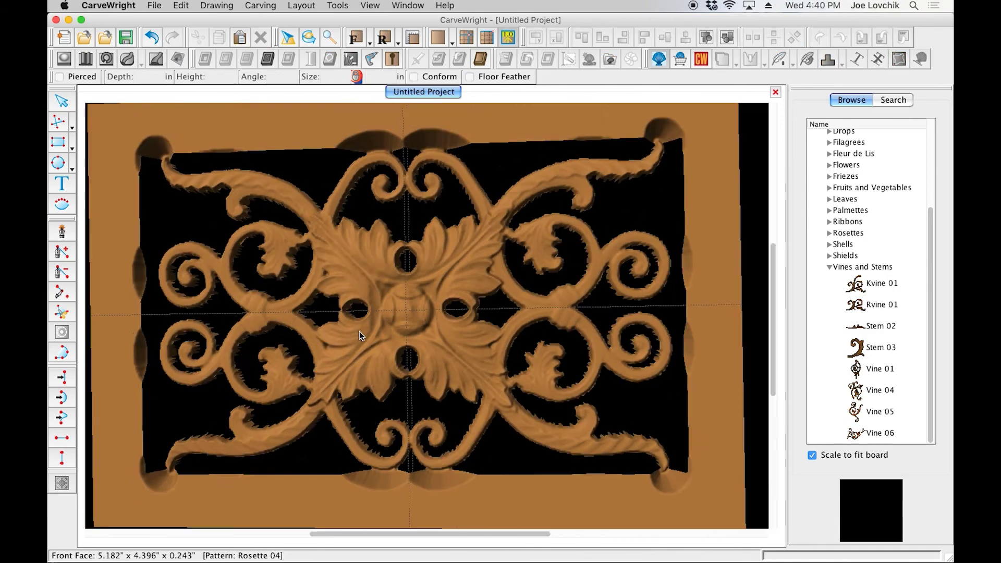
pyautogui.moveTo(321, 287); pyautogui.dragTo(354, 387, button='middle')
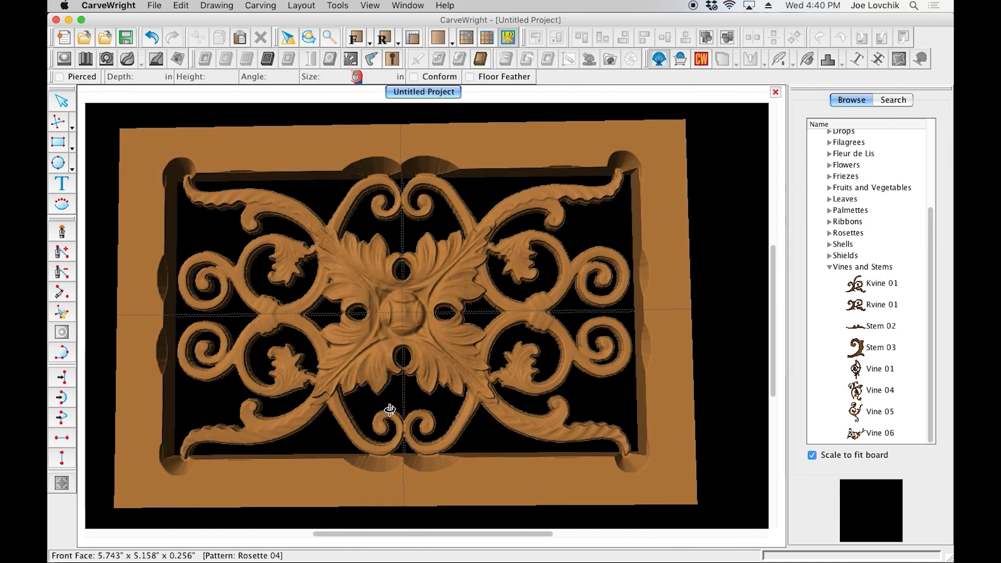
pyautogui.scroll(2, 320, 365)
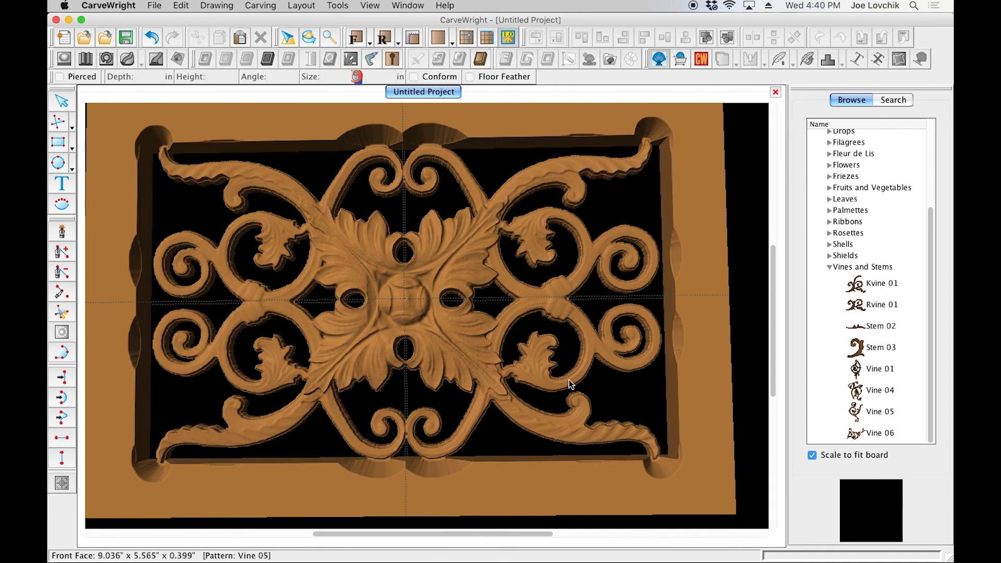
pyautogui.moveTo(402, 364); pyautogui.dragTo(402, 353, button='middle')
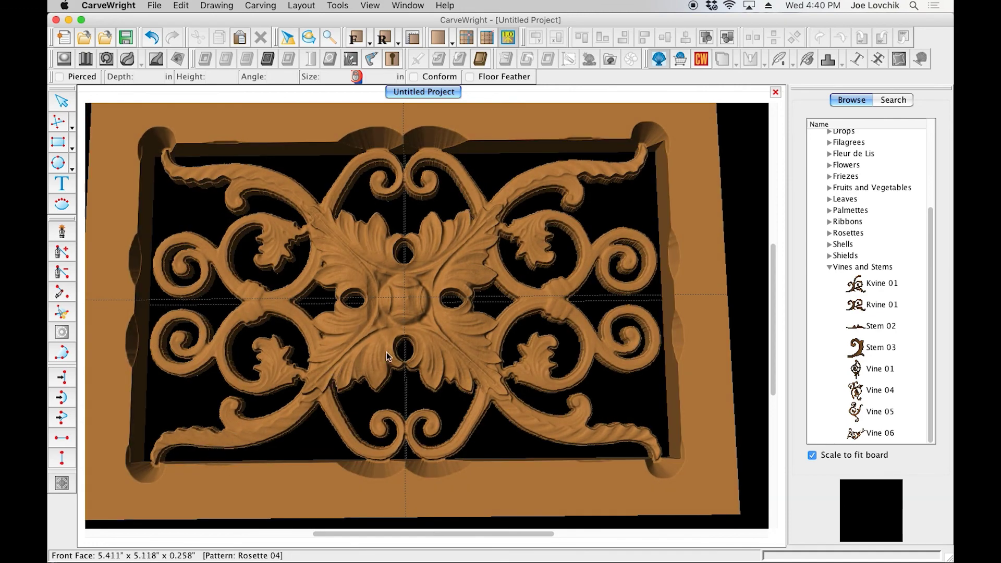
pyautogui.moveTo(386, 356)
pyautogui.mouseDown(button='middle')
pyautogui.moveTo(380, 315)
pyautogui.moveTo(362, 349)
pyautogui.moveTo(372, 341)
pyautogui.mouseUp(button='middle')
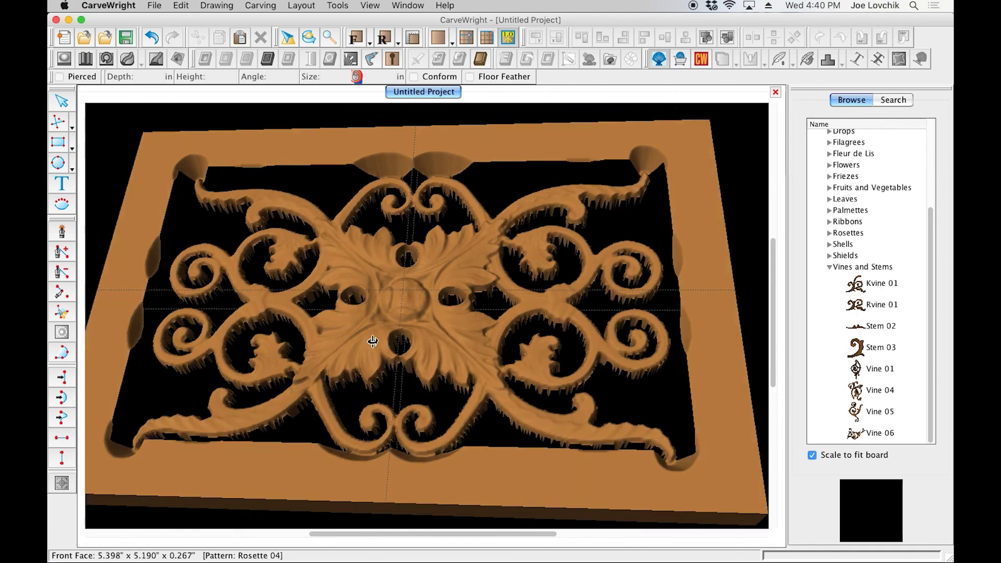
pyautogui.scroll(3, 333, 344)
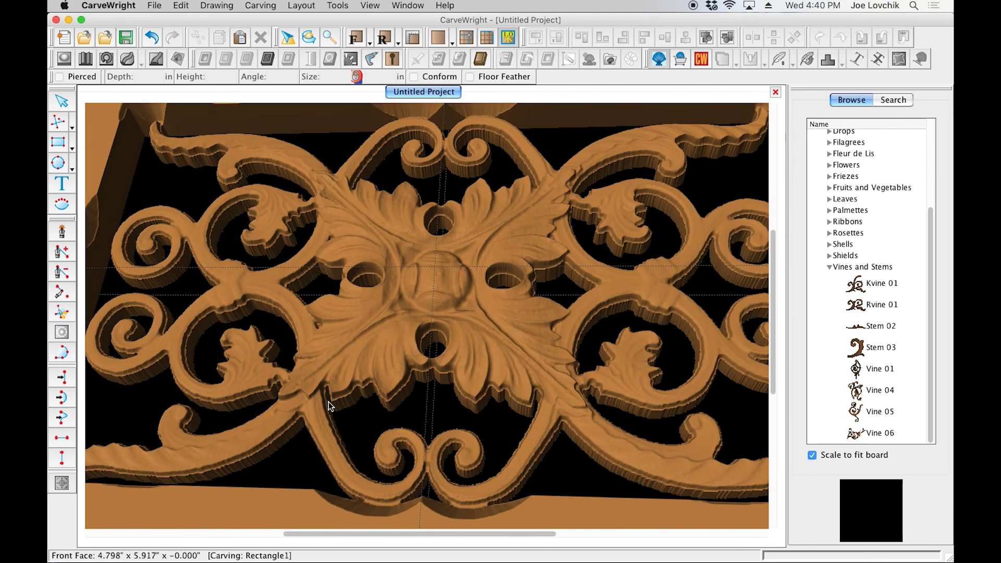
pyautogui.moveTo(493, 405); pyautogui.dragTo(343, 309, button='middle')
pyautogui.moveTo(253, 263); pyautogui.dragTo(431, 340, button='middle')
pyautogui.scroll(2, 449, 320)
pyautogui.scroll(-5, 449, 320)
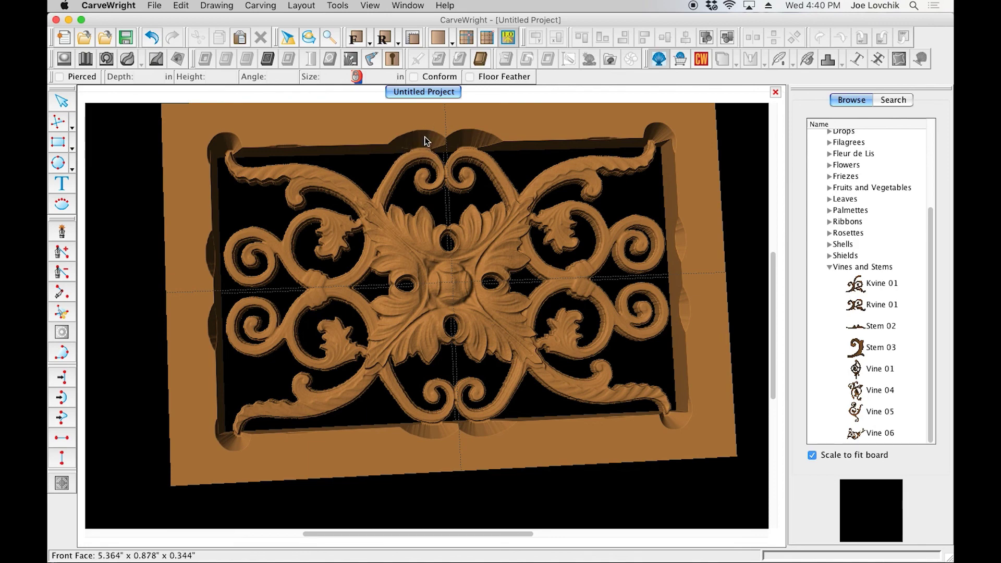
# Remove the feathering from the mirrored vine by setting its feather to None
pyautogui.click(322, 179)
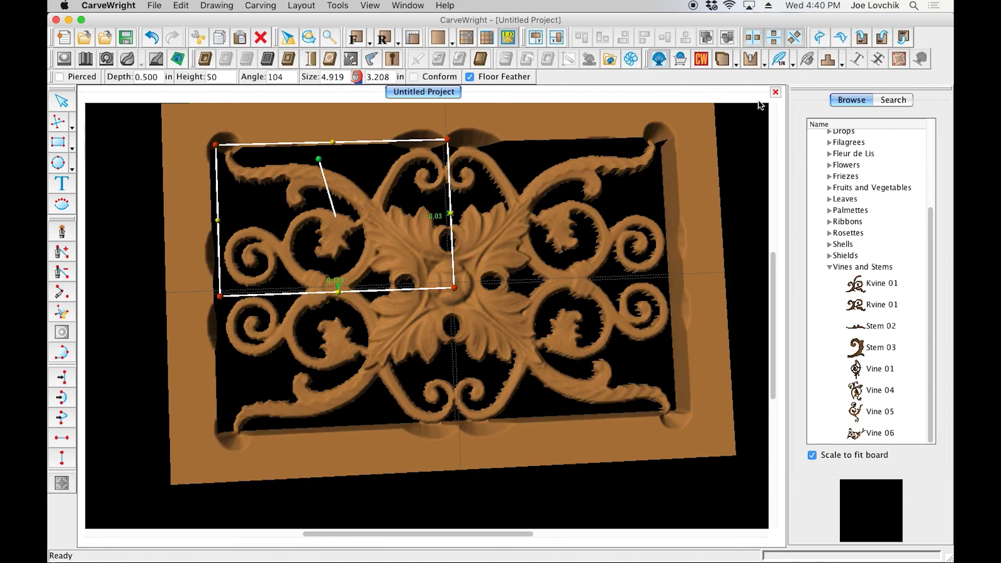
pyautogui.click(793, 61)
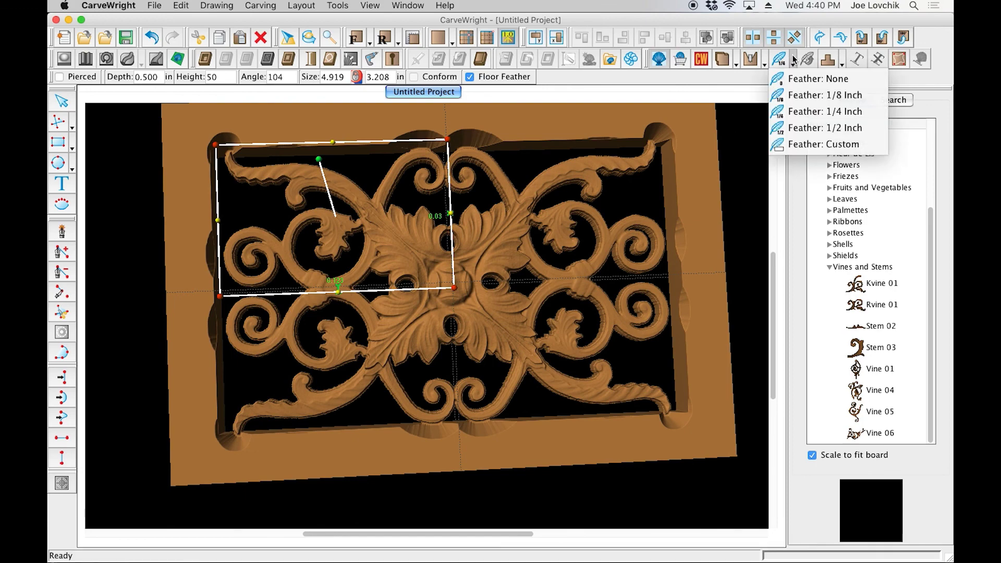
pyautogui.click(799, 79)
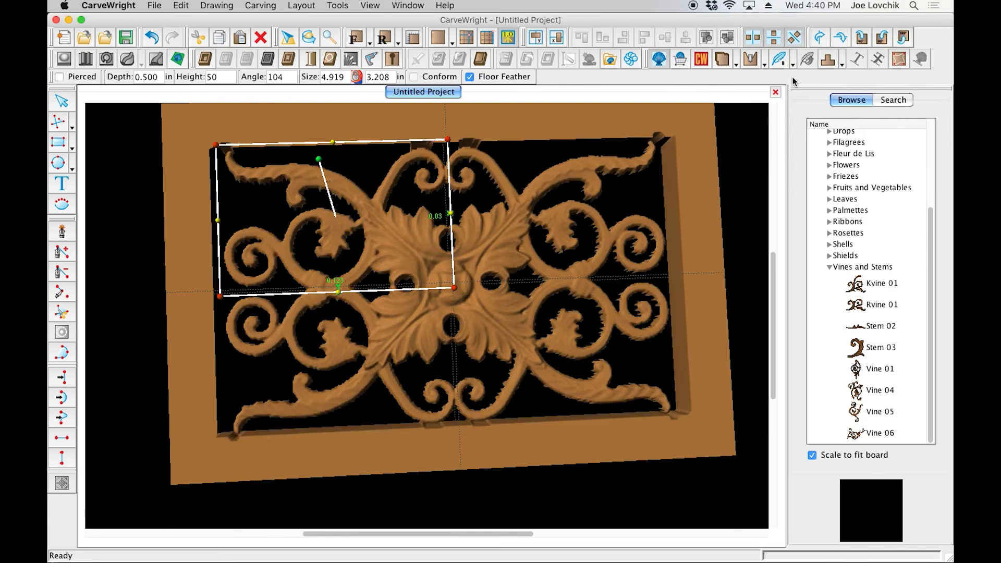
pyautogui.click(552, 114)
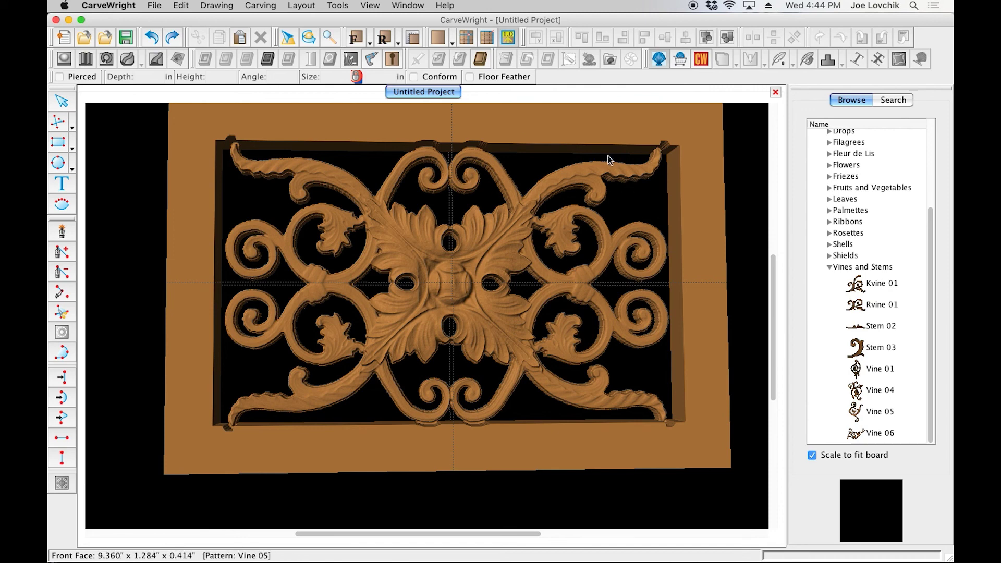
# Show the carving list and group the four Vine 05 patterns with the rosette, leaving the rectangle out
pyautogui.click(373, 5)
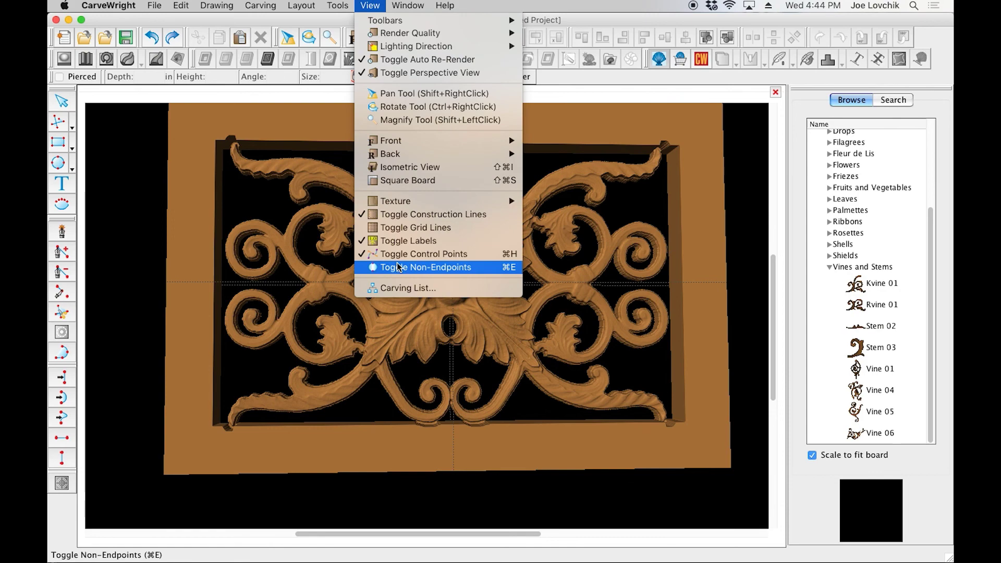
pyautogui.click(391, 288)
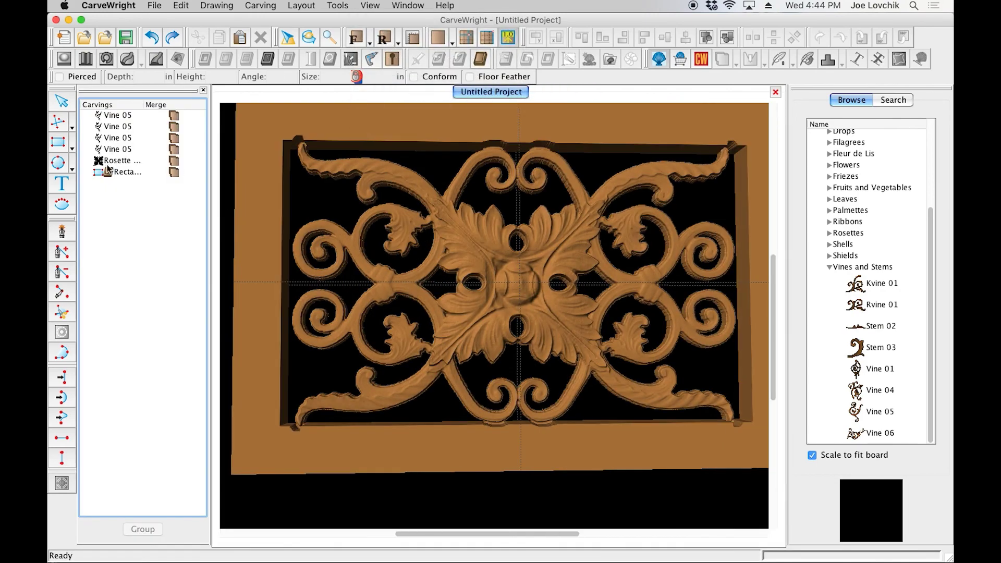
pyautogui.click(103, 164)
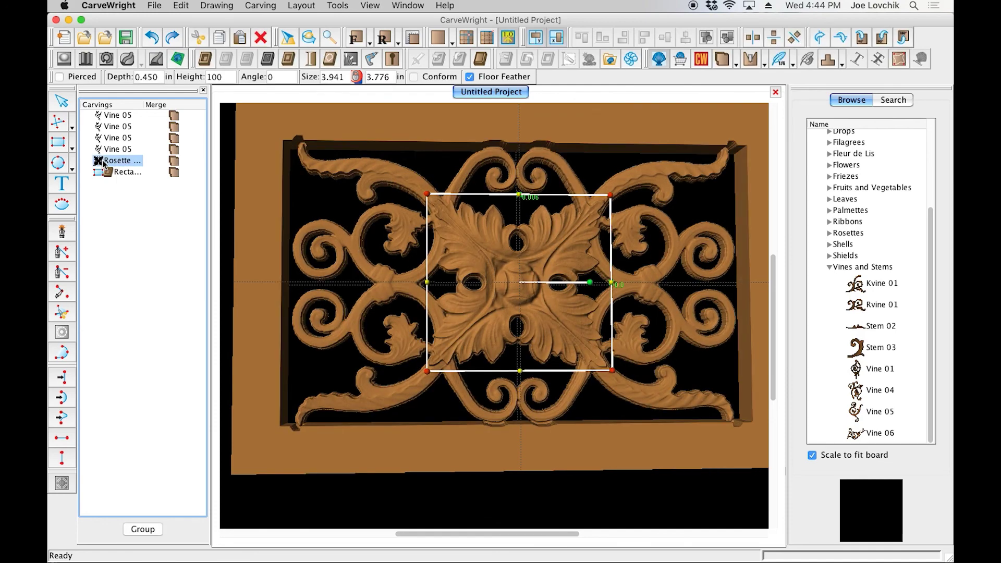
pyautogui.keyDown('shift'); pyautogui.click(111, 118); pyautogui.keyUp('shift')
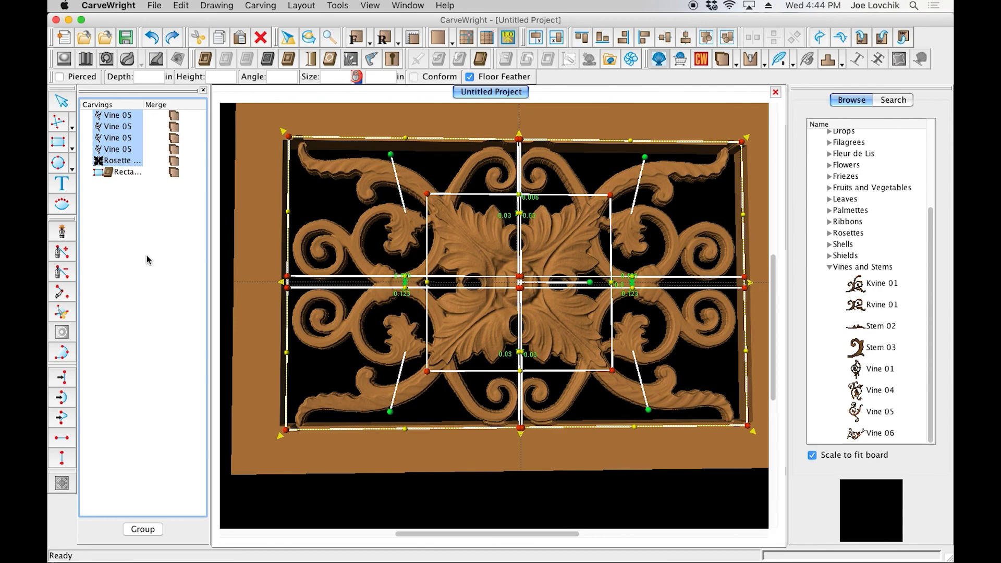
pyautogui.click(143, 529)
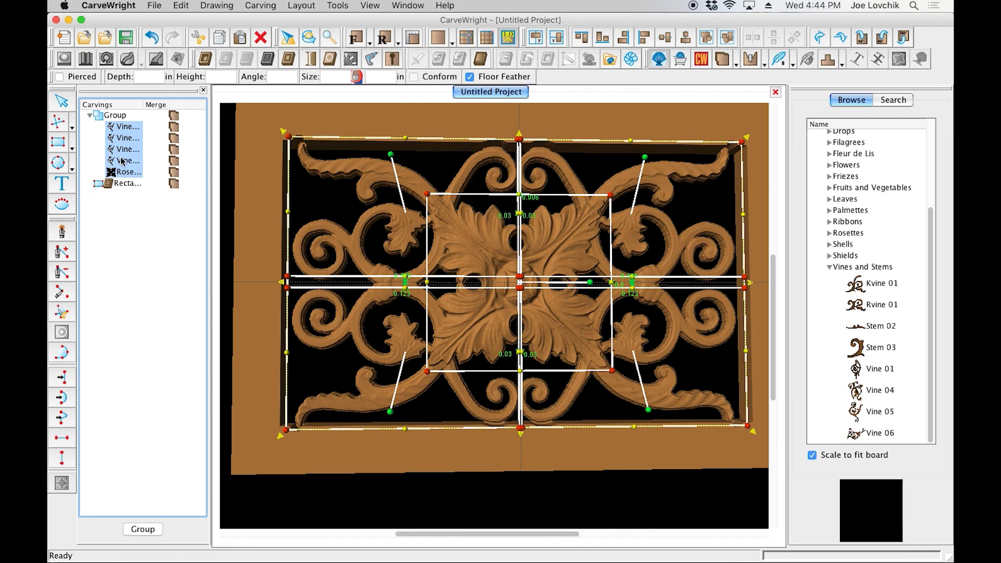
# Rename the new group as Grill Patterns and widen the carving list's name column to show full names
pyautogui.click(118, 117)
pyautogui.rightClick(117, 117)
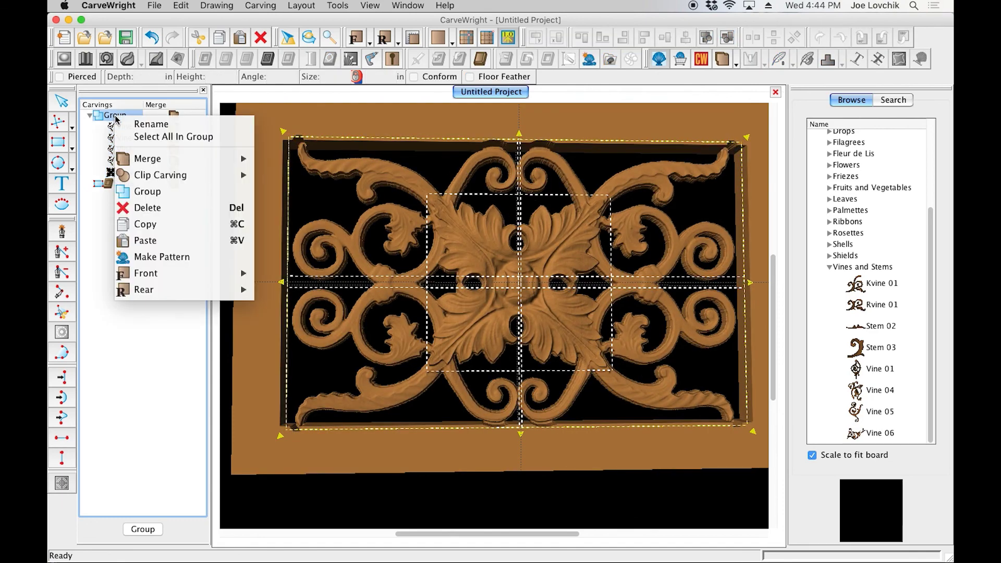
pyautogui.click(155, 124)
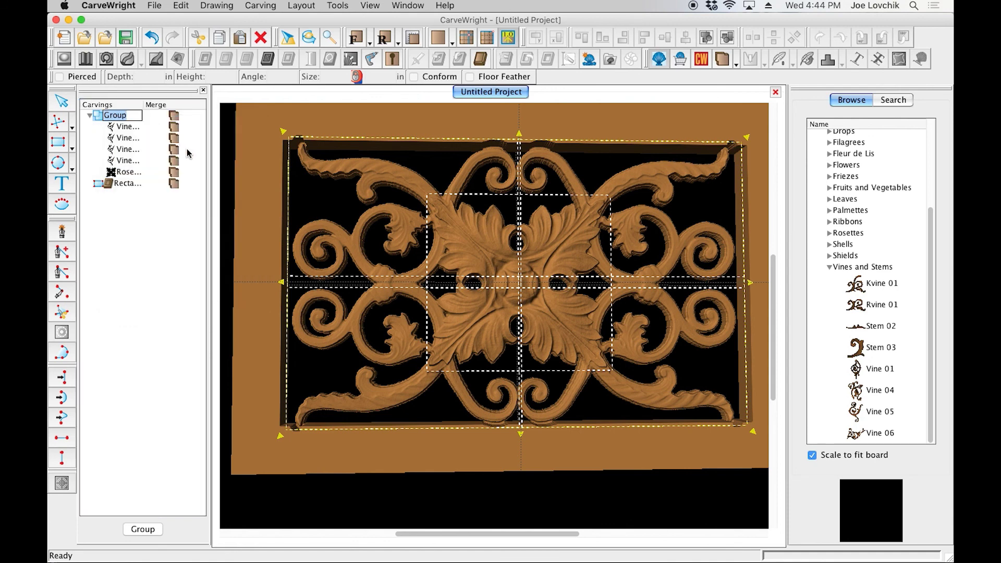
pyautogui.write('G')
pyautogui.write('rill')
pyautogui.write(' Patterns')
pyautogui.press('Return')
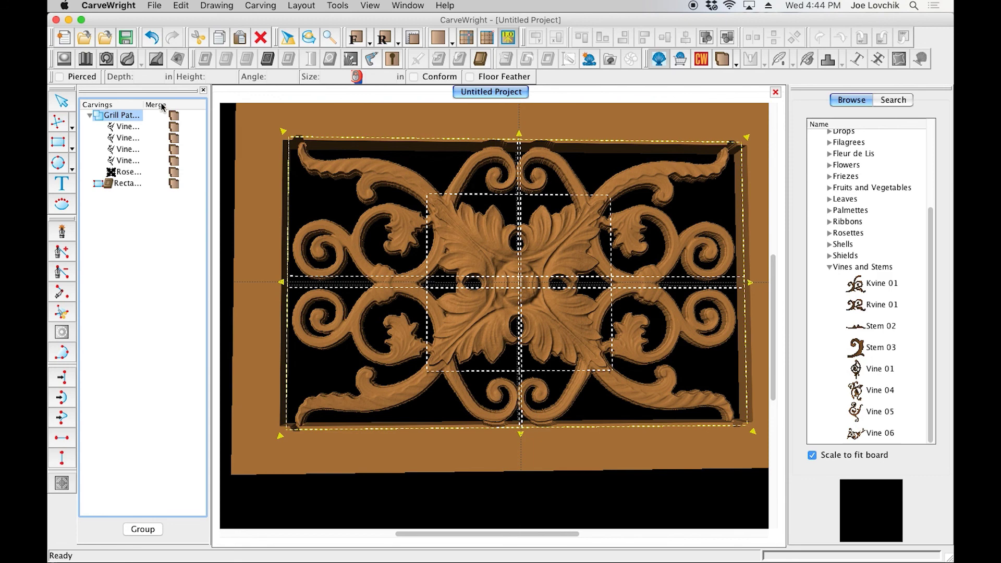
pyautogui.moveTo(144, 105); pyautogui.dragTo(163, 105)
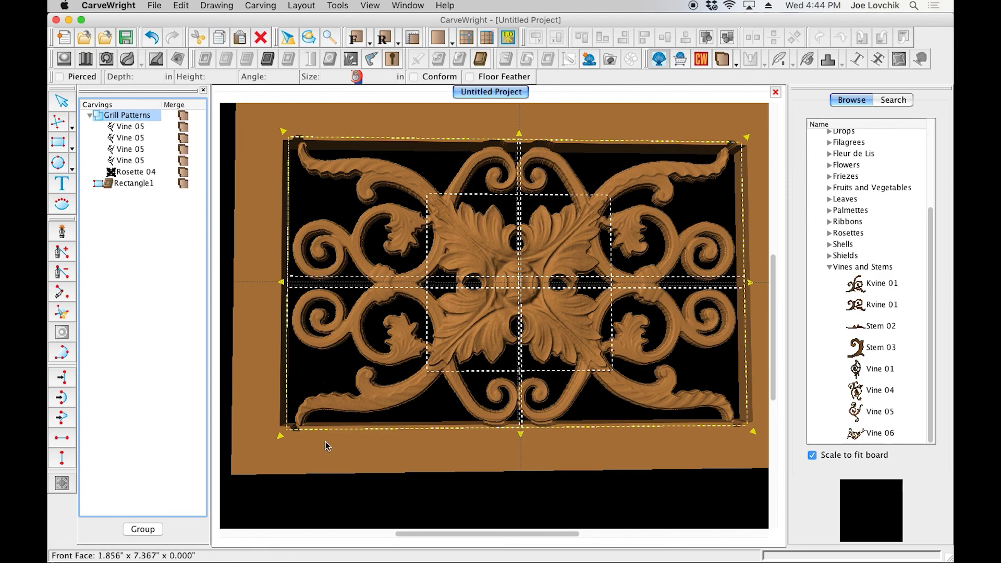
# Collapse the Grill Patterns group and try the Inclusive clip carving option on it
pyautogui.click(90, 116)
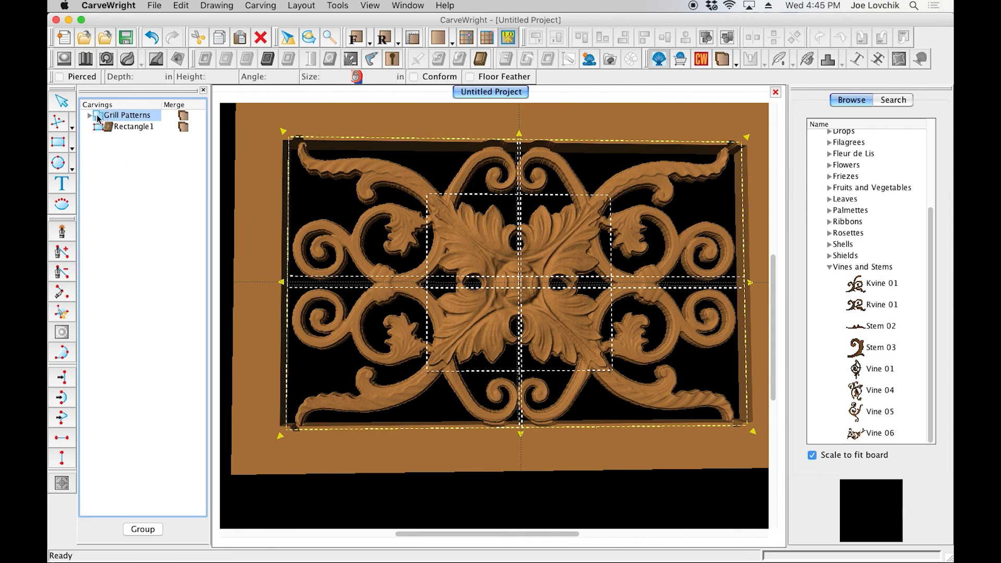
pyautogui.rightClick(100, 118)
pyautogui.moveTo(152, 175)
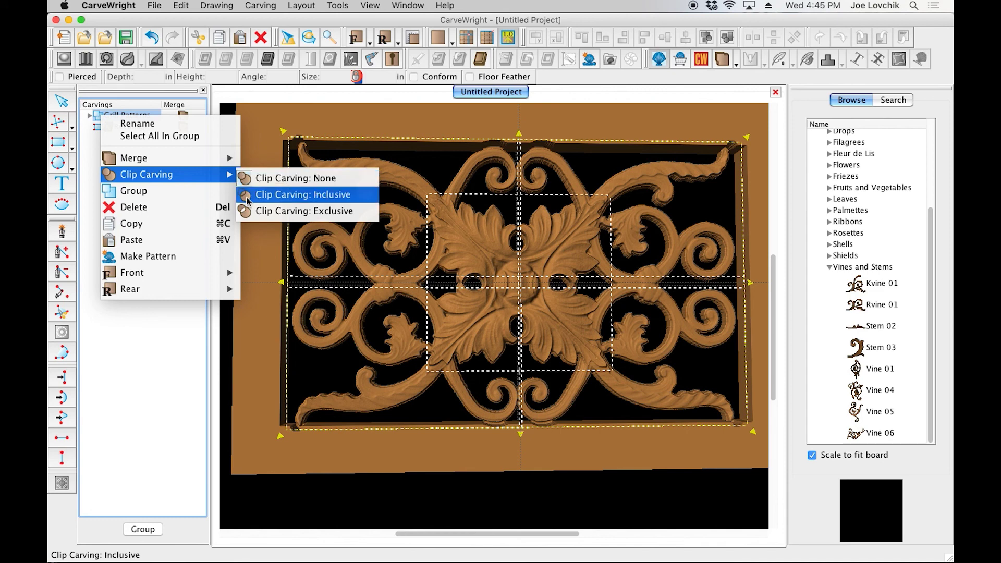
pyautogui.click(330, 196)
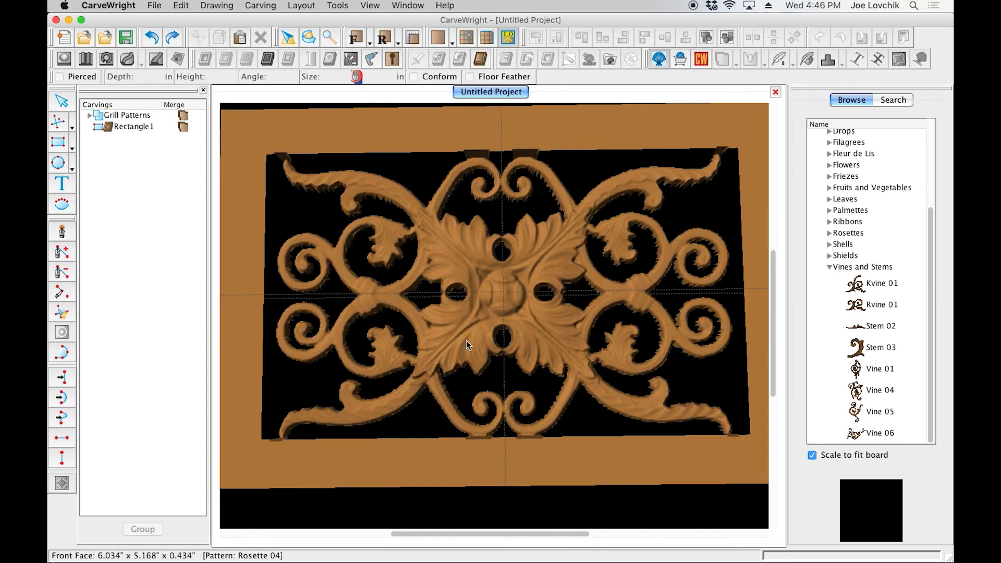
# Enlarge the mirrored vine to about 5.065 by 3.303 in so its scrolls reach into the frame, and check the overlap
pyautogui.click(406, 202)
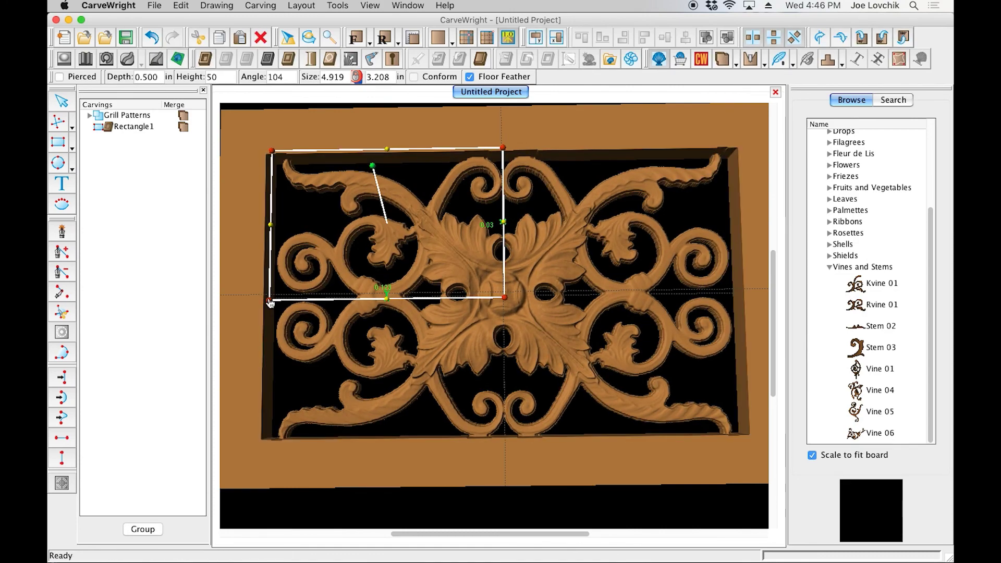
pyautogui.moveTo(269, 300)
pyautogui.mouseDown()
pyautogui.moveTo(257, 302)
pyautogui.moveTo(264, 311)
pyautogui.mouseUp()
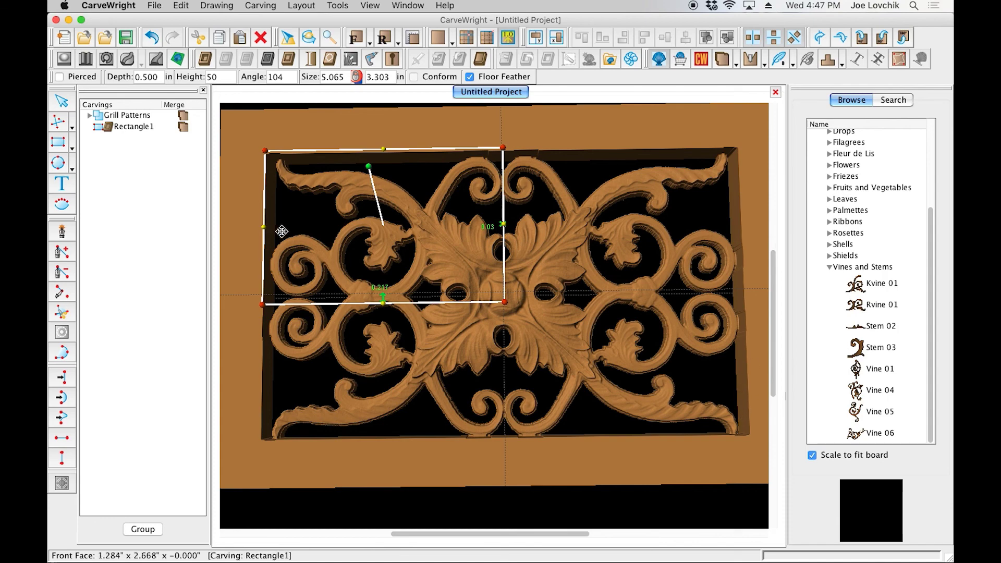
pyautogui.click(405, 121)
pyautogui.moveTo(521, 261); pyautogui.dragTo(527, 286, button='right')
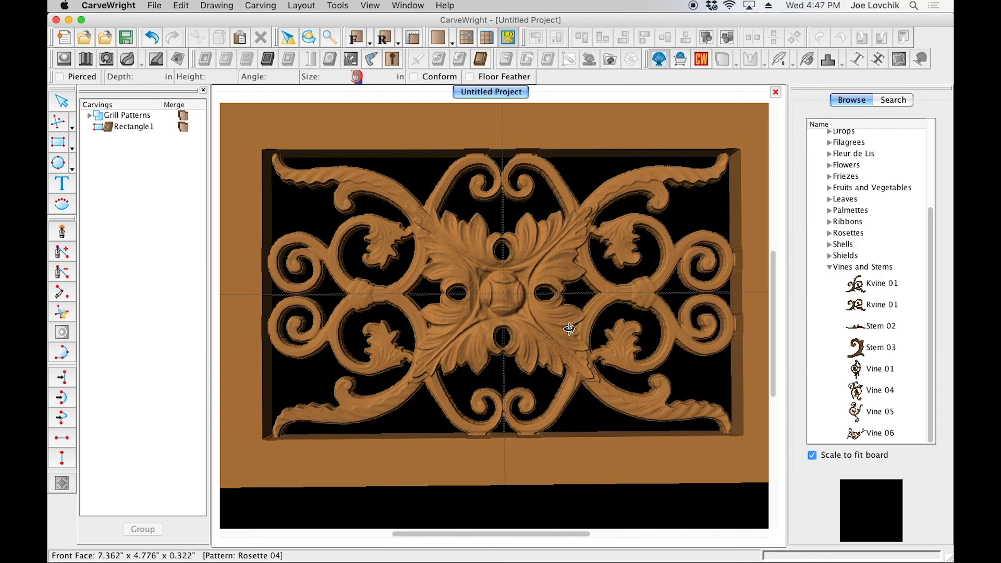
pyautogui.moveTo(569, 328)
pyautogui.mouseDown()
pyautogui.moveTo(576, 308)
pyautogui.moveTo(608, 297)
pyautogui.moveTo(572, 315)
pyautogui.moveTo(569, 333)
pyautogui.mouseUp()
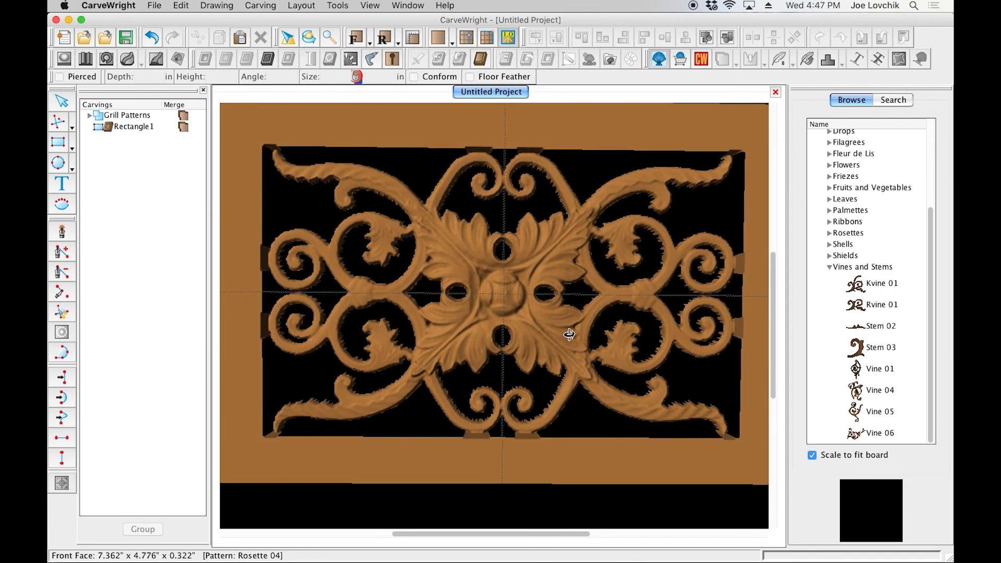
pyautogui.scroll(-3, 569, 334)
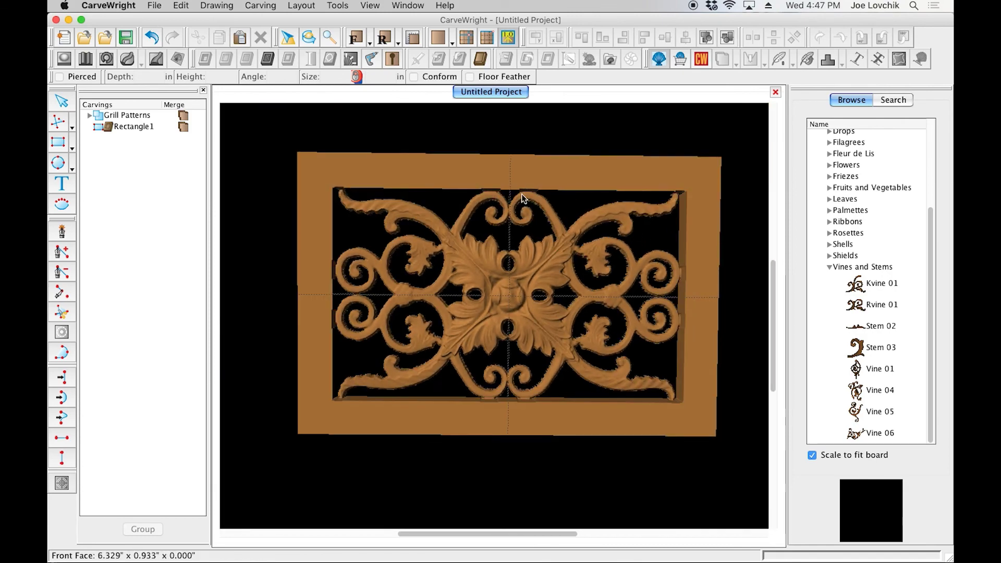
# Place a 1/8 inch drill hole through the board at the frame's upper-left corner, about 0.471 in across and 0.506 in down
pyautogui.click(356, 38)
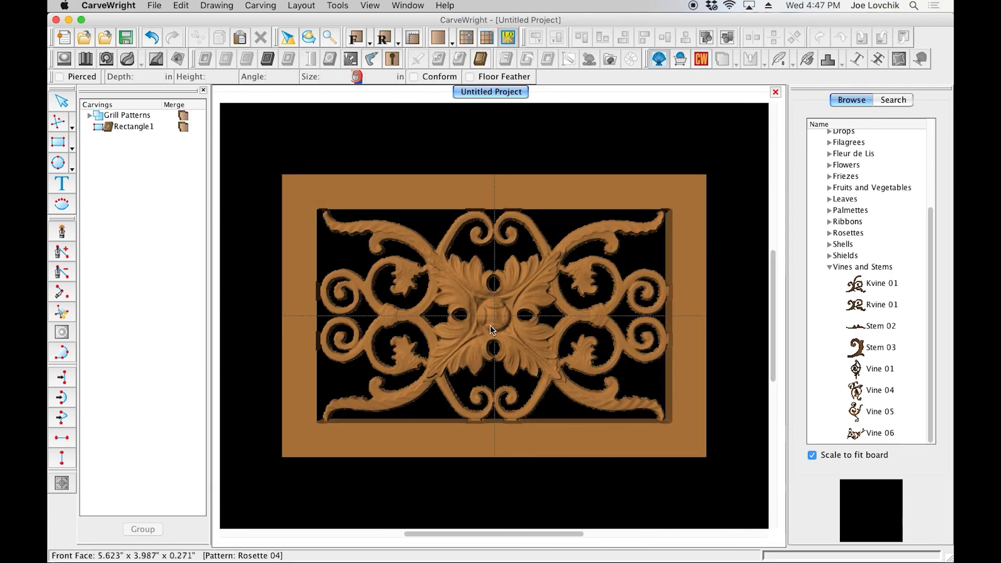
pyautogui.scroll(2, 492, 329)
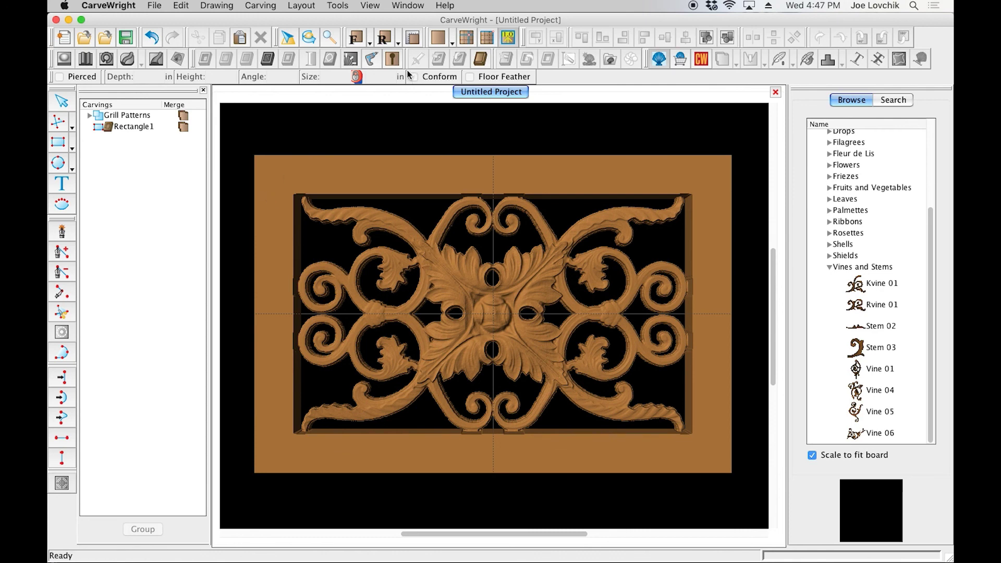
pyautogui.click(372, 60)
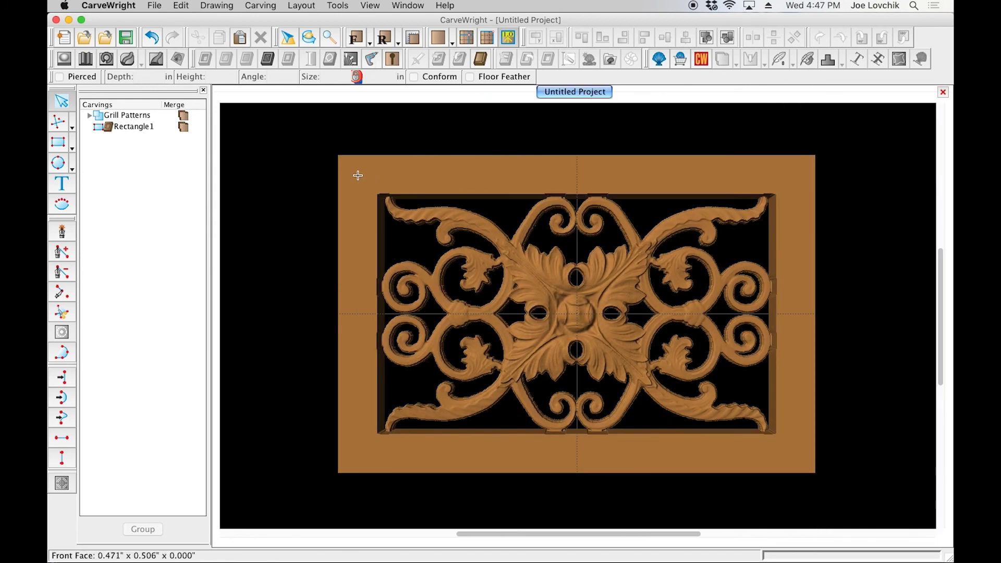
pyautogui.click(358, 176)
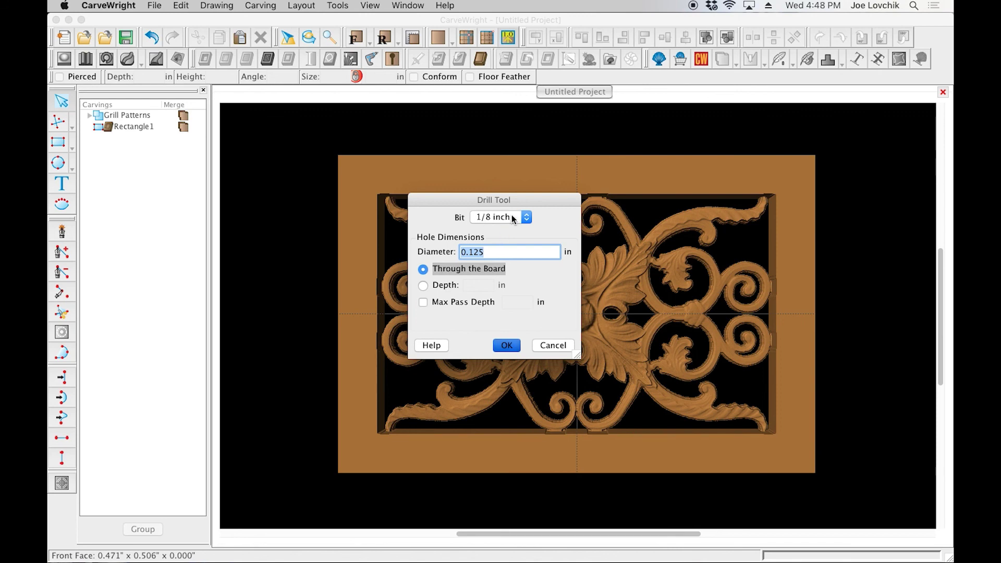
pyautogui.click(497, 218)
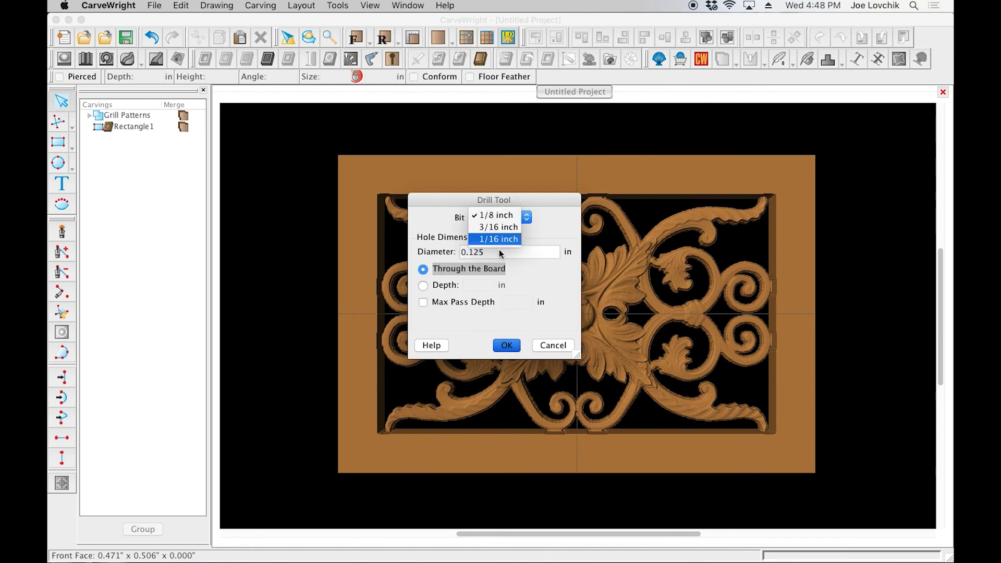
pyautogui.click(515, 218)
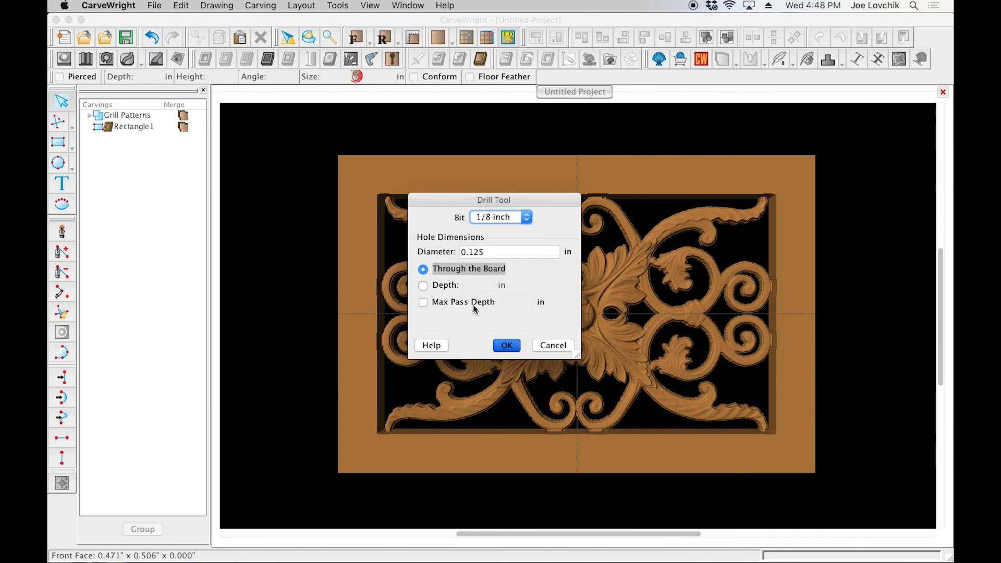
pyautogui.click(506, 346)
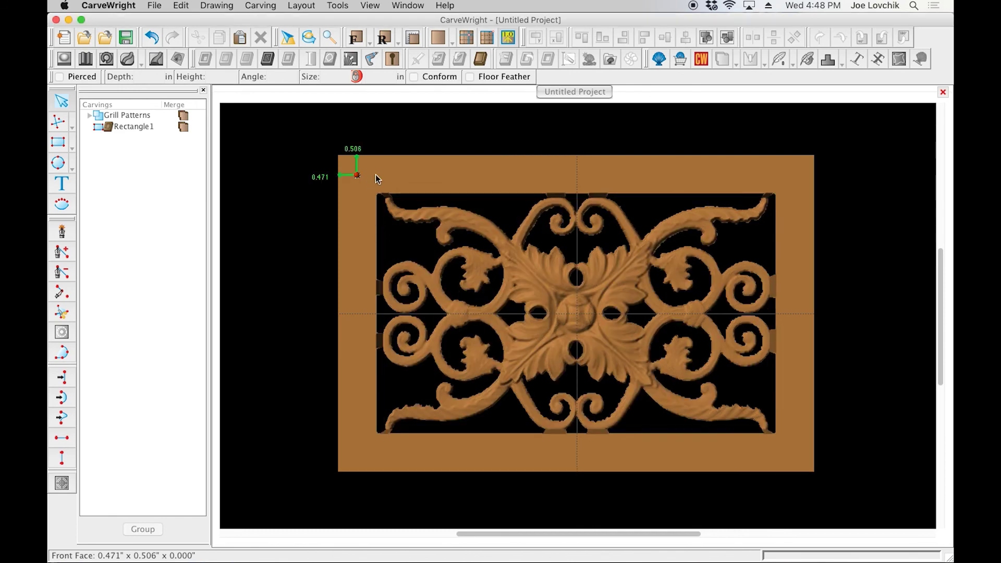
# Set the drill hole's distances from the board's top and left edges to 0.5 in each
pyautogui.click(358, 151)
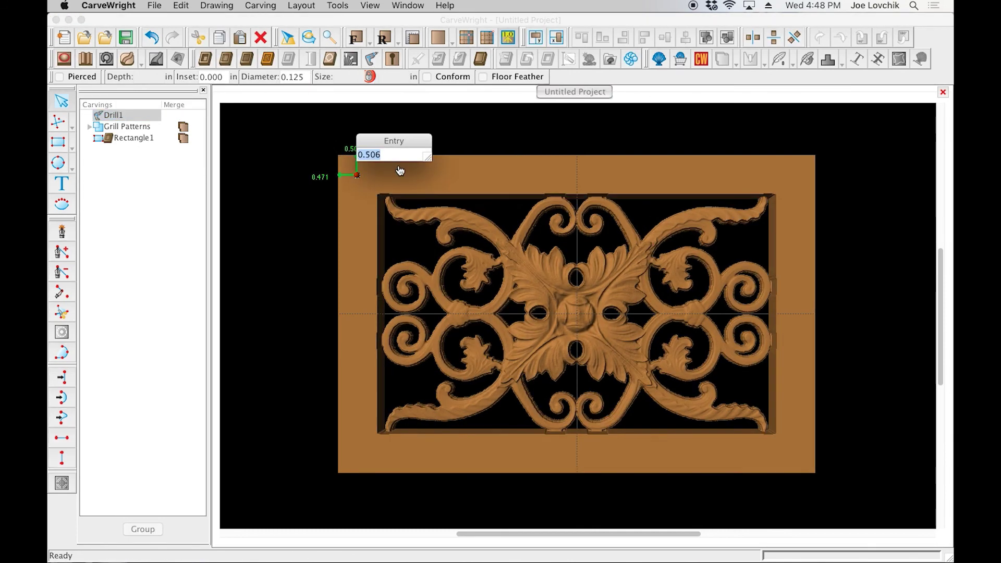
pyautogui.write('.5')
pyautogui.press('Return')
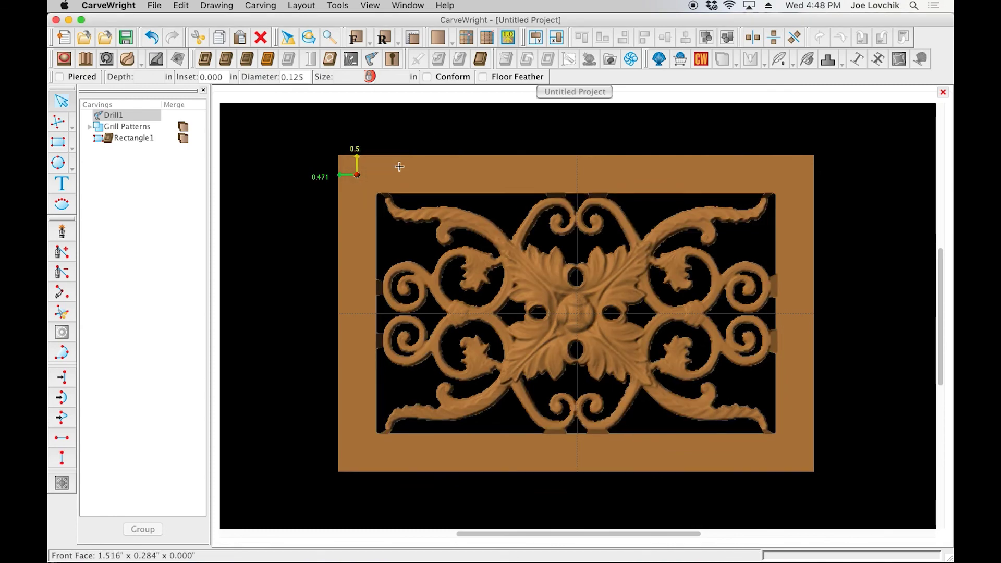
pyautogui.click(320, 178)
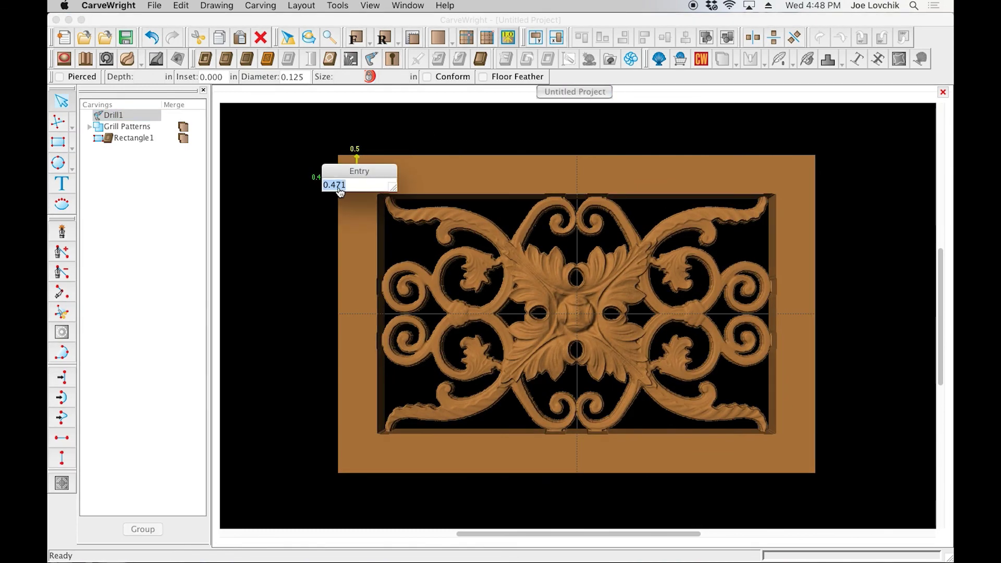
pyautogui.write('.5')
pyautogui.press('Return')
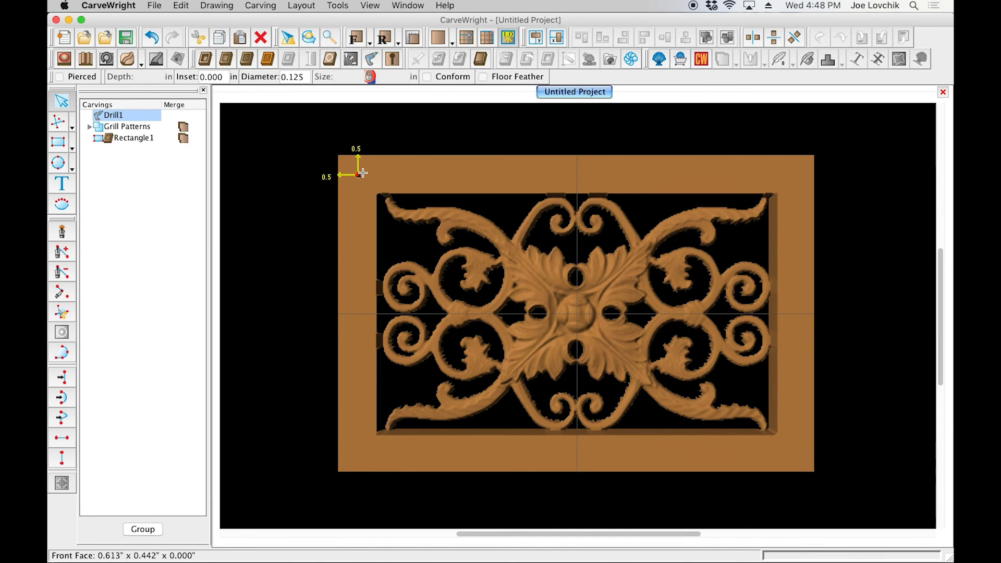
# Mirror the drill hole in all directions to put one in each frame corner, and clear the selection
pyautogui.rightClick(359, 176)
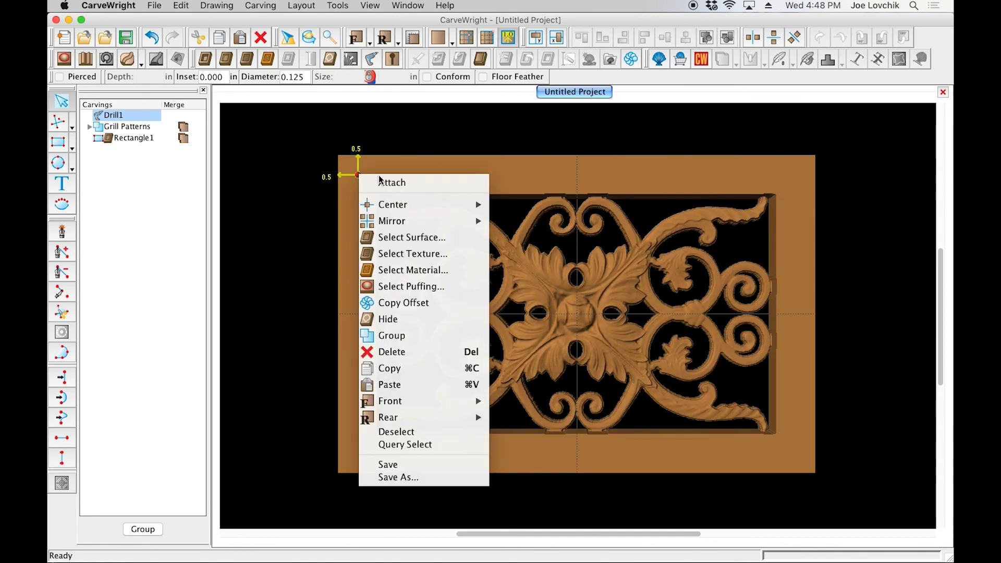
pyautogui.moveTo(396, 223)
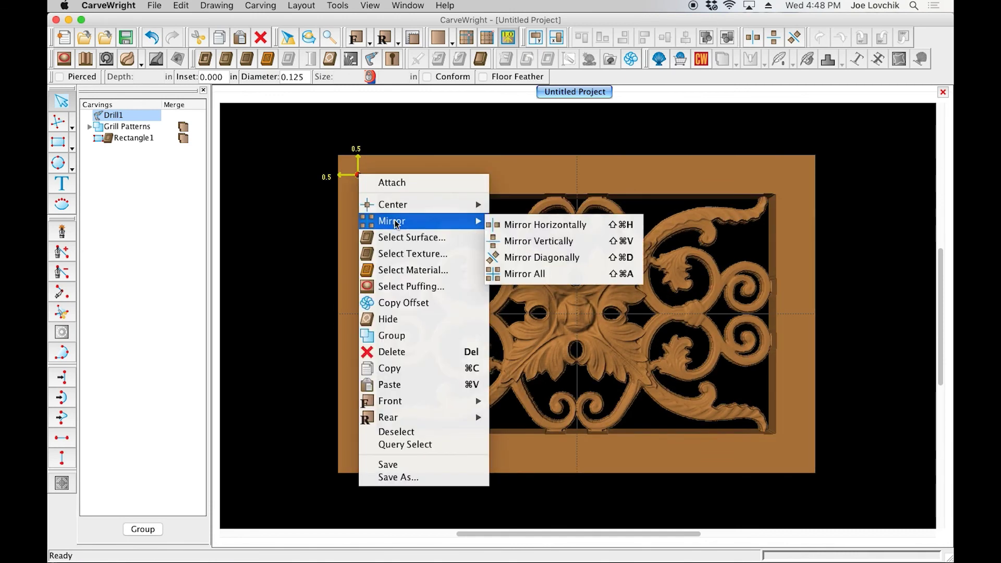
pyautogui.click(508, 275)
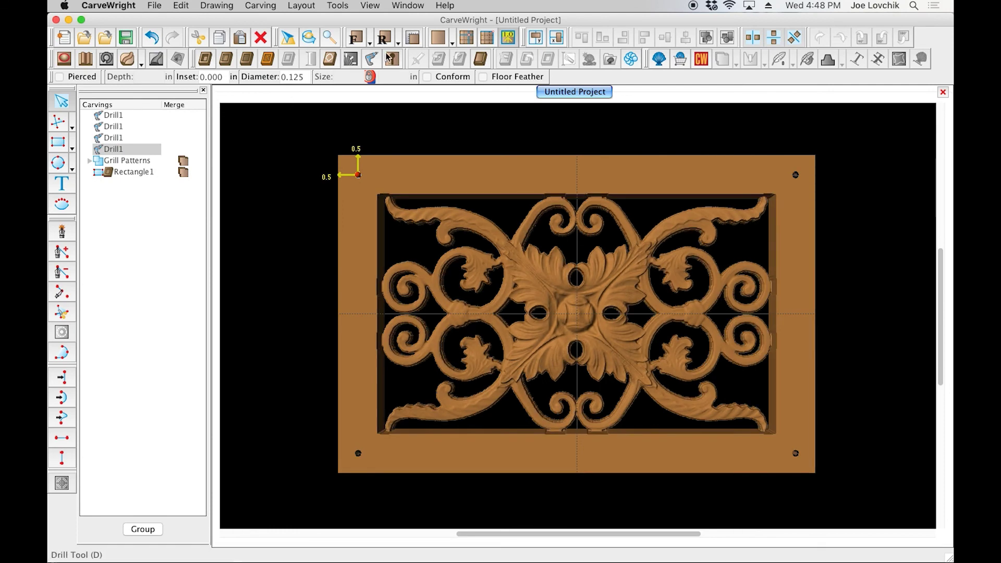
pyautogui.click(325, 146)
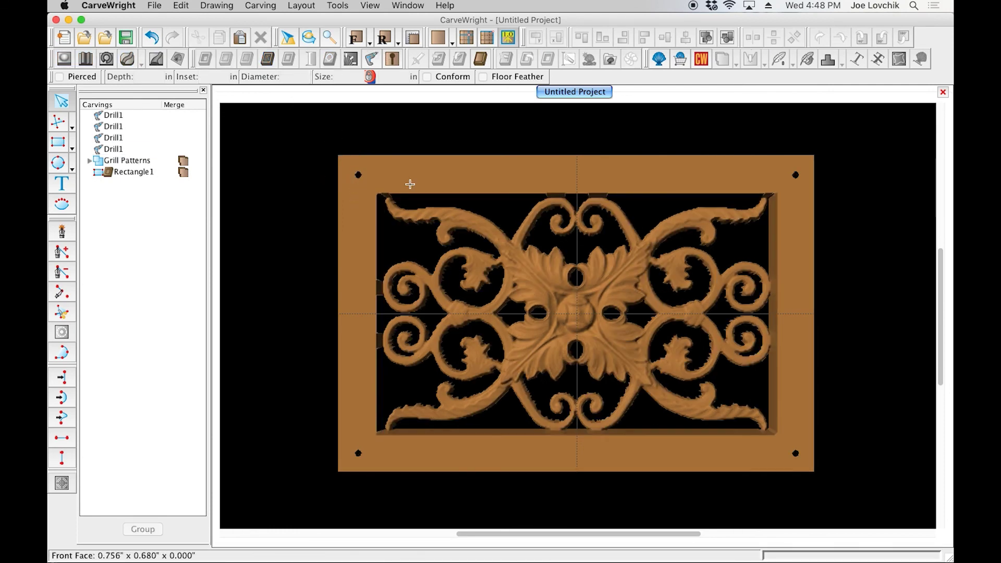
# Set the bit optimization to Best for the upper-left Vine 05 pattern and for the central rosette
pyautogui.moveTo(615, 463); pyautogui.dragTo(617, 424, button='middle')
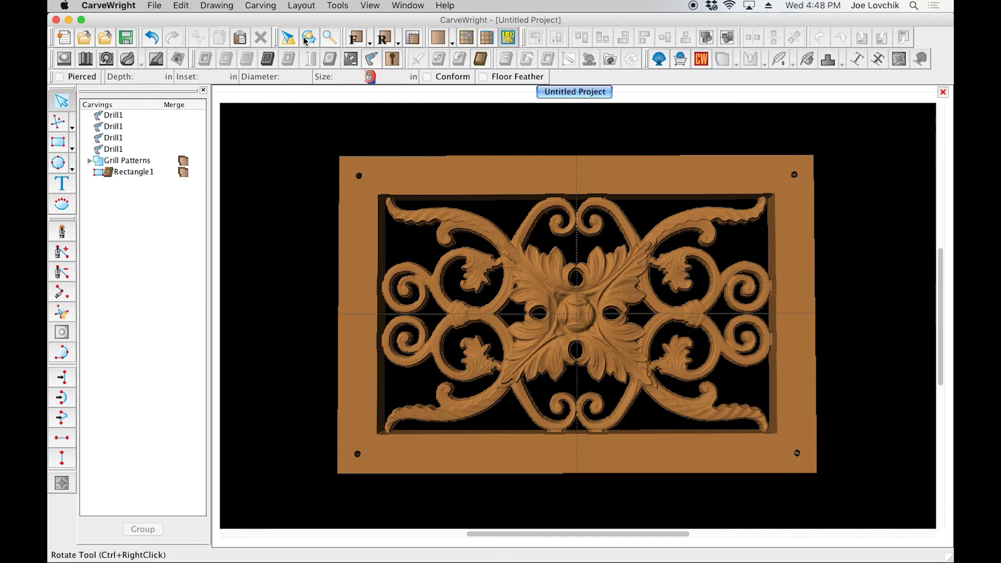
pyautogui.click(67, 103)
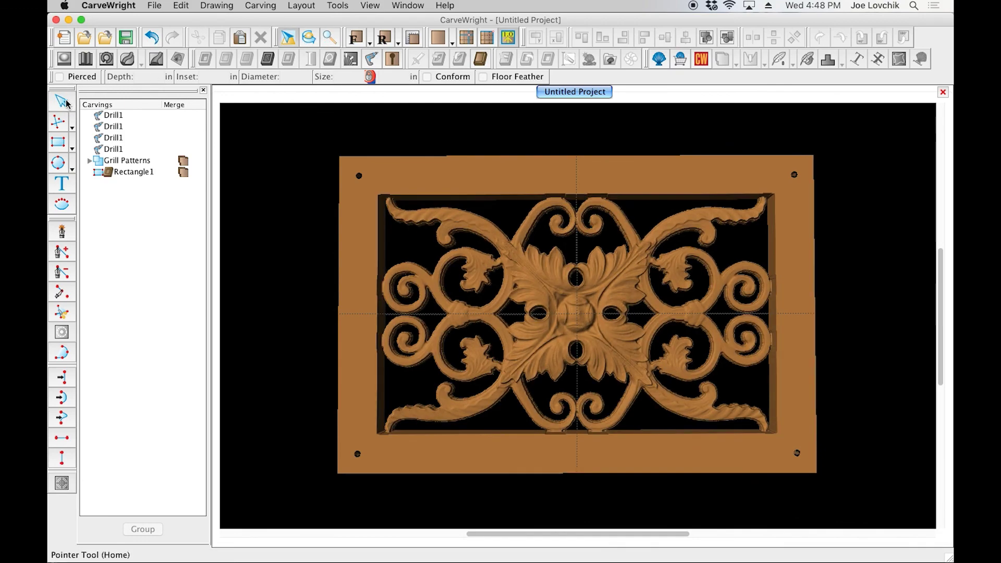
pyautogui.click(478, 220)
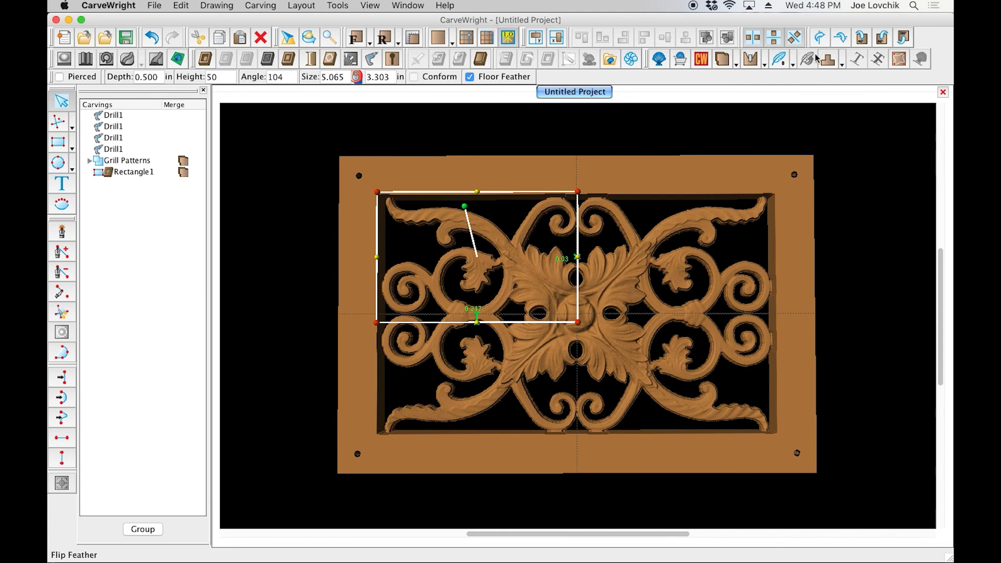
pyautogui.click(764, 64)
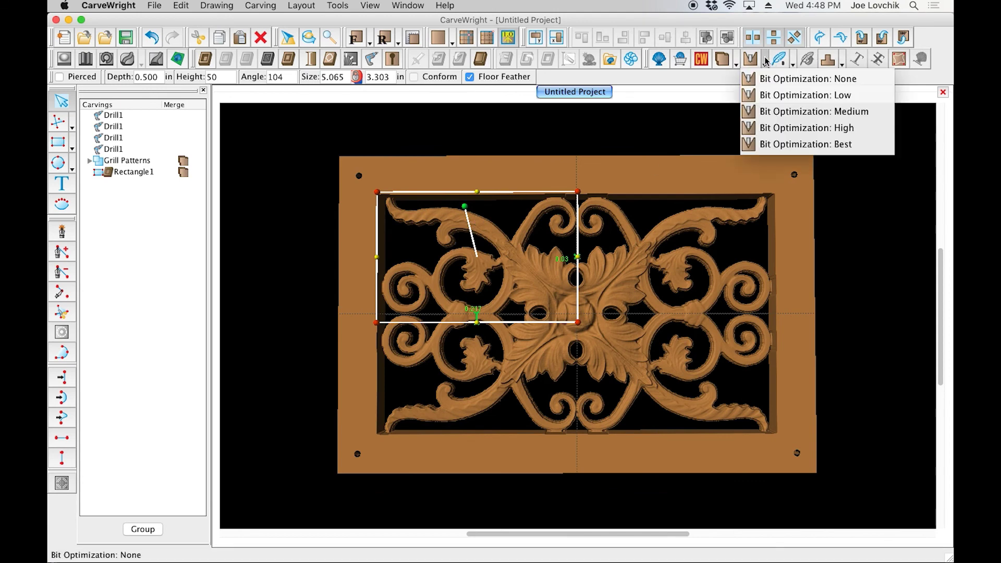
pyautogui.click(762, 145)
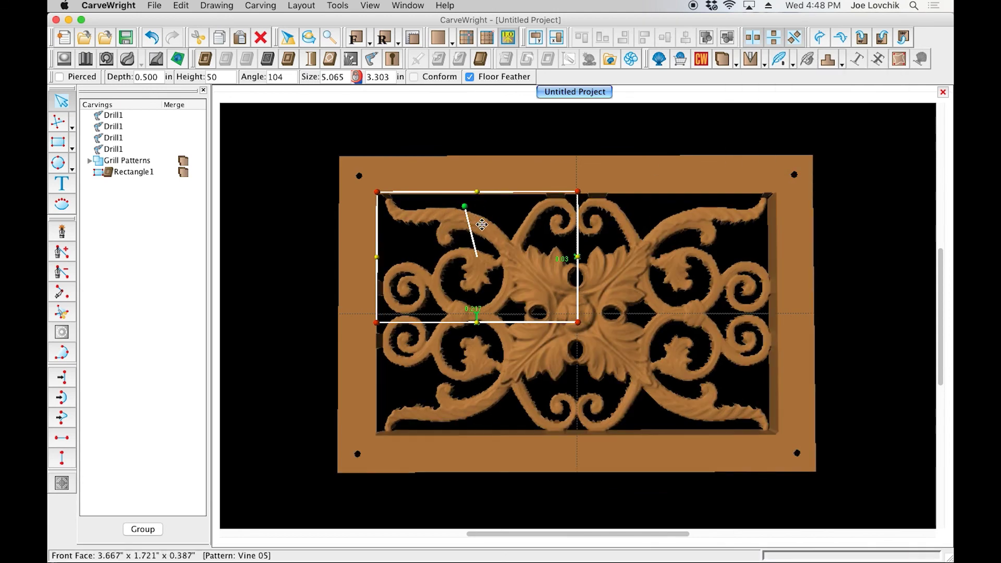
pyautogui.click(547, 288)
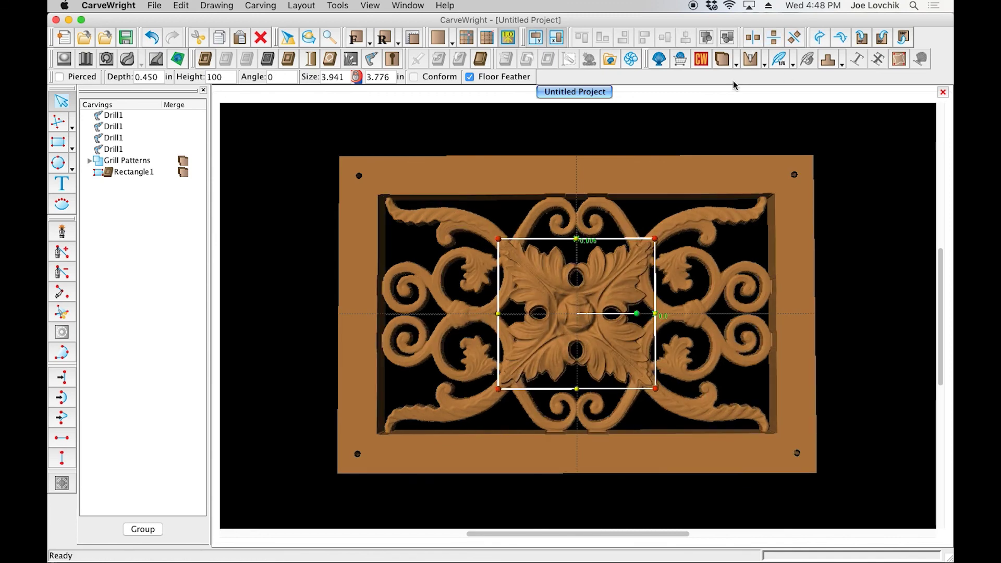
pyautogui.click(765, 63)
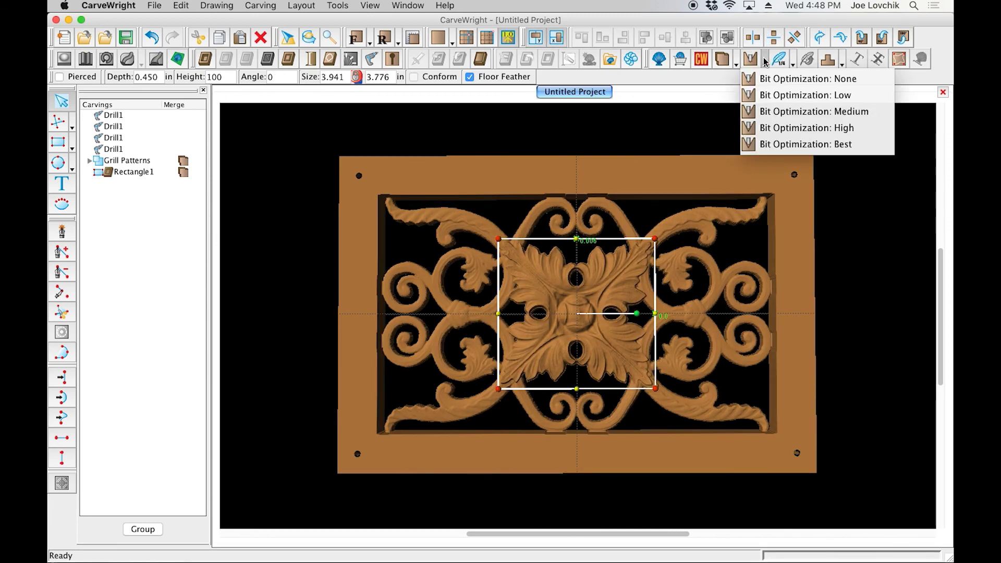
pyautogui.click(772, 146)
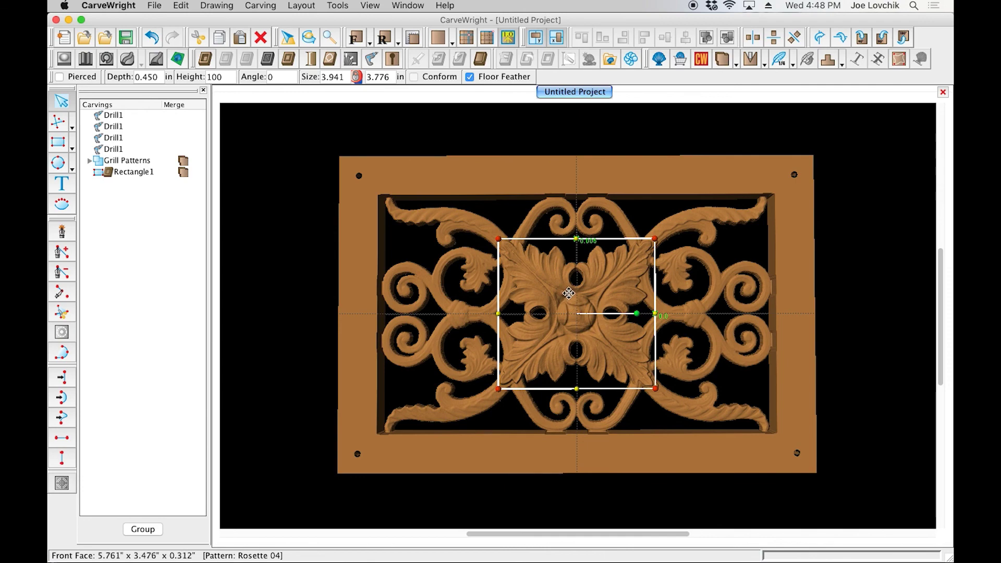
# Deselect the rosette and examine the pierced grill from several angles, checking the carving detail, frame joints and corner holes
pyautogui.moveTo(580, 301)
pyautogui.mouseDown(button='right')
pyautogui.moveTo(599, 311)
pyautogui.moveTo(644, 307)
pyautogui.moveTo(637, 313)
pyautogui.moveTo(567, 285)
pyautogui.moveTo(577, 273)
pyautogui.moveTo(536, 330)
pyautogui.moveTo(586, 282)
pyautogui.moveTo(633, 296)
pyautogui.moveTo(636, 279)
pyautogui.moveTo(615, 306)
pyautogui.moveTo(619, 337)
pyautogui.moveTo(616, 280)
pyautogui.moveTo(565, 298)
pyautogui.moveTo(614, 286)
pyautogui.moveTo(632, 313)
pyautogui.moveTo(644, 284)
pyautogui.moveTo(582, 295)
pyautogui.mouseUp(button='right')
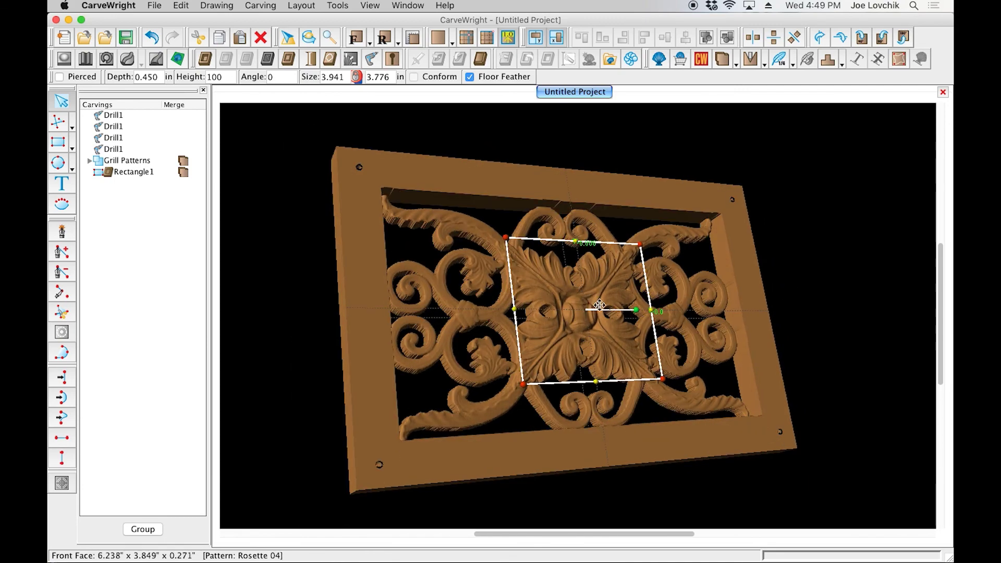
pyautogui.scroll(3, 626, 334)
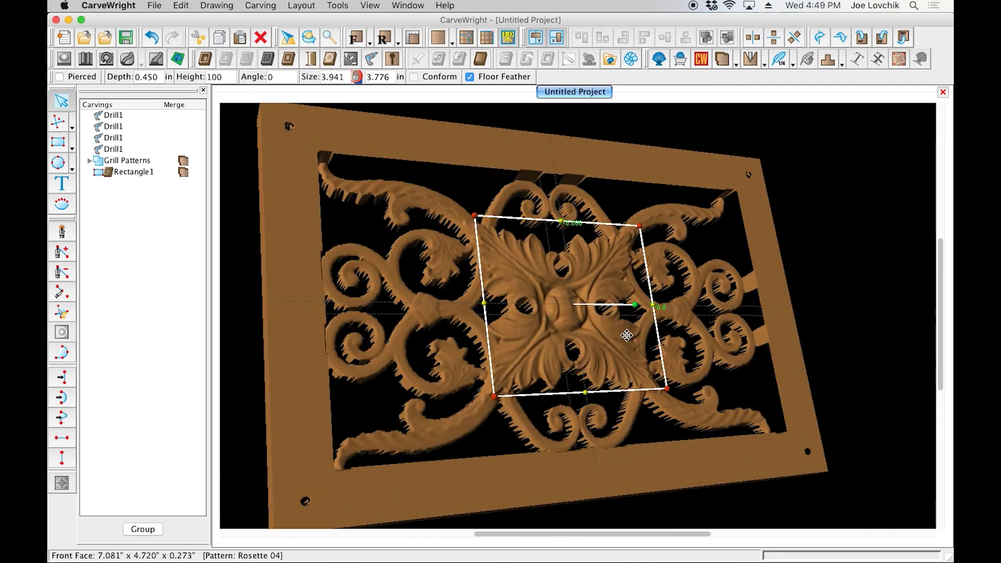
pyautogui.moveTo(616, 252); pyautogui.dragTo(501, 334, button='right')
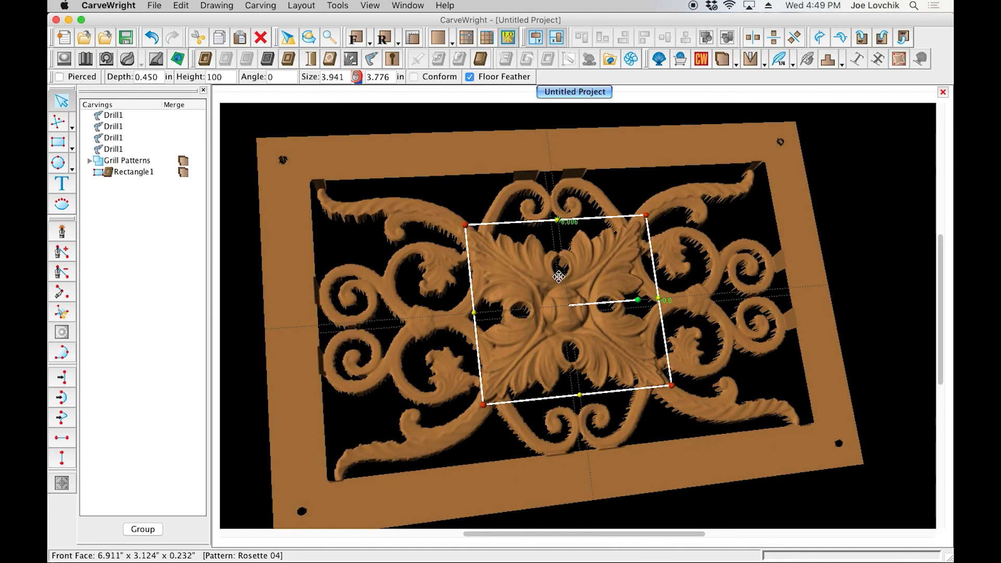
pyautogui.moveTo(299, 366); pyautogui.dragTo(277, 358, button='right')
pyautogui.moveTo(794, 319); pyautogui.dragTo(779, 330, button='right')
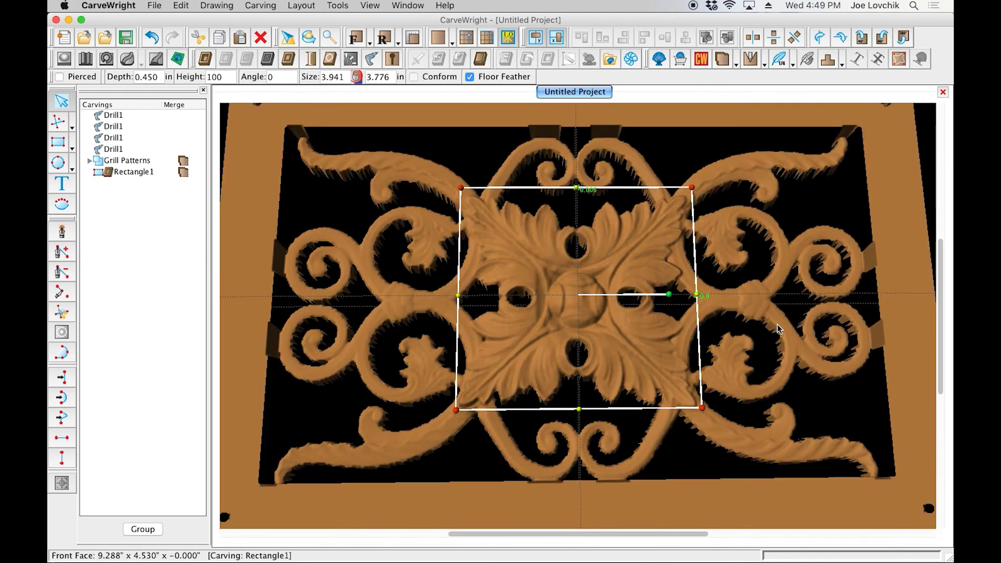
pyautogui.scroll(-2, 778, 328)
pyautogui.click(690, 149)
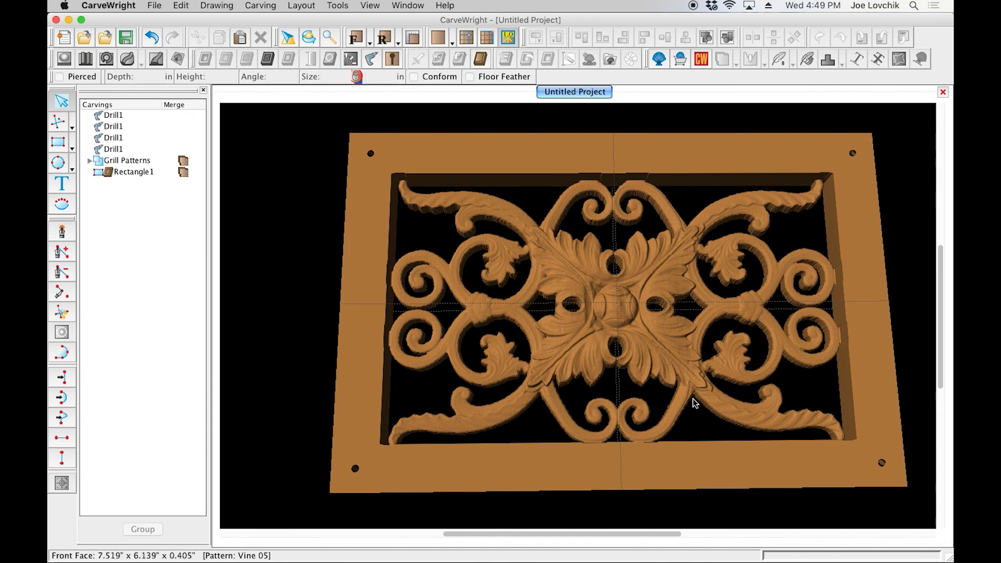
pyautogui.scroll(-3, 690, 398)
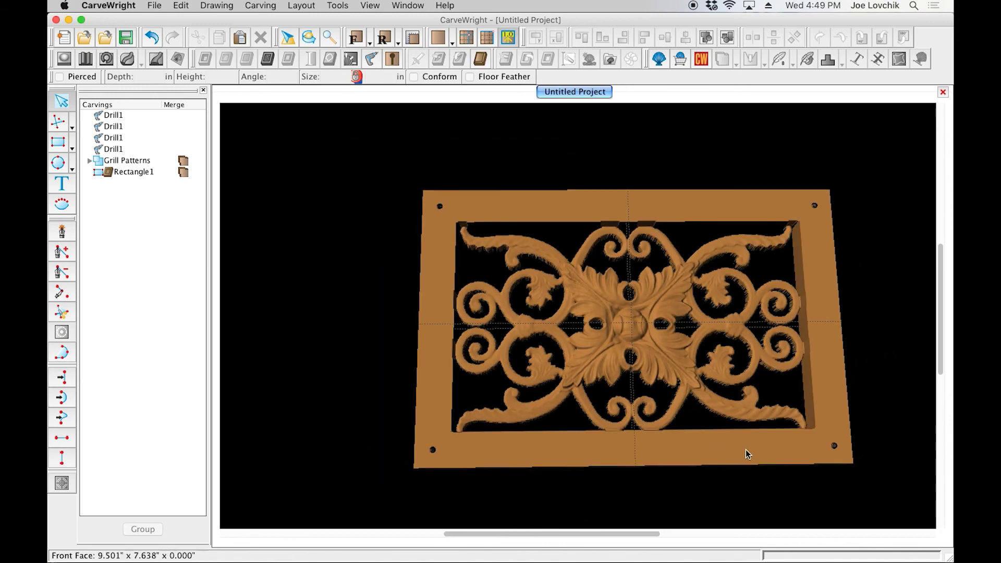
pyautogui.scroll(3, 711, 451)
pyautogui.moveTo(710, 450); pyautogui.dragTo(785, 299)
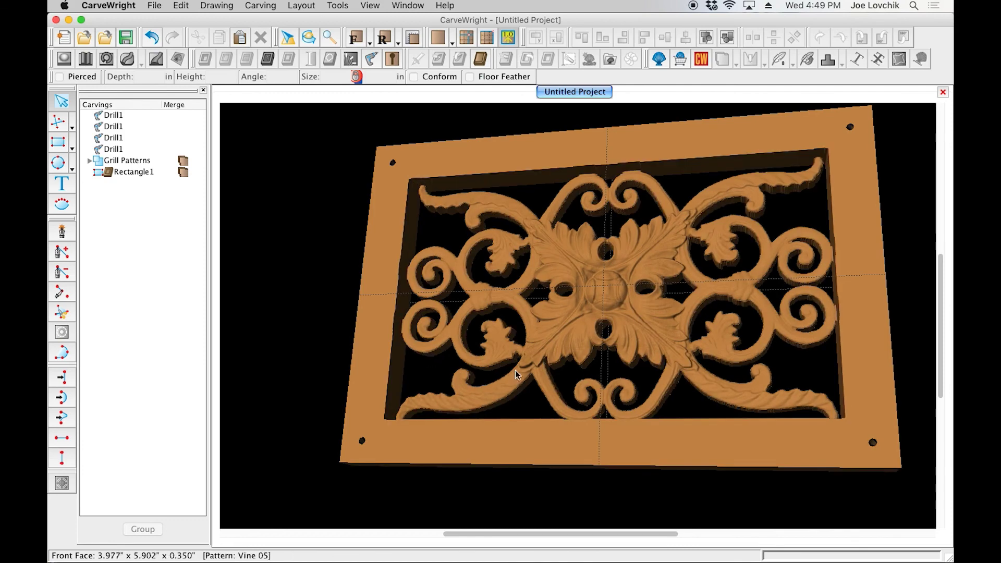
pyautogui.moveTo(581, 371); pyautogui.dragTo(646, 329)
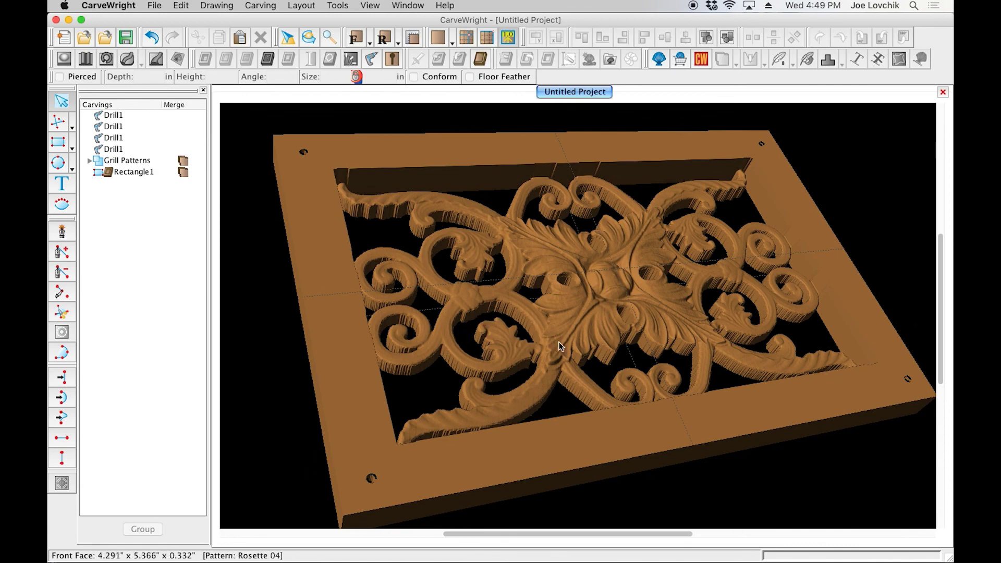
pyautogui.moveTo(460, 335); pyautogui.dragTo(527, 383)
pyautogui.moveTo(737, 365); pyautogui.dragTo(734, 366)
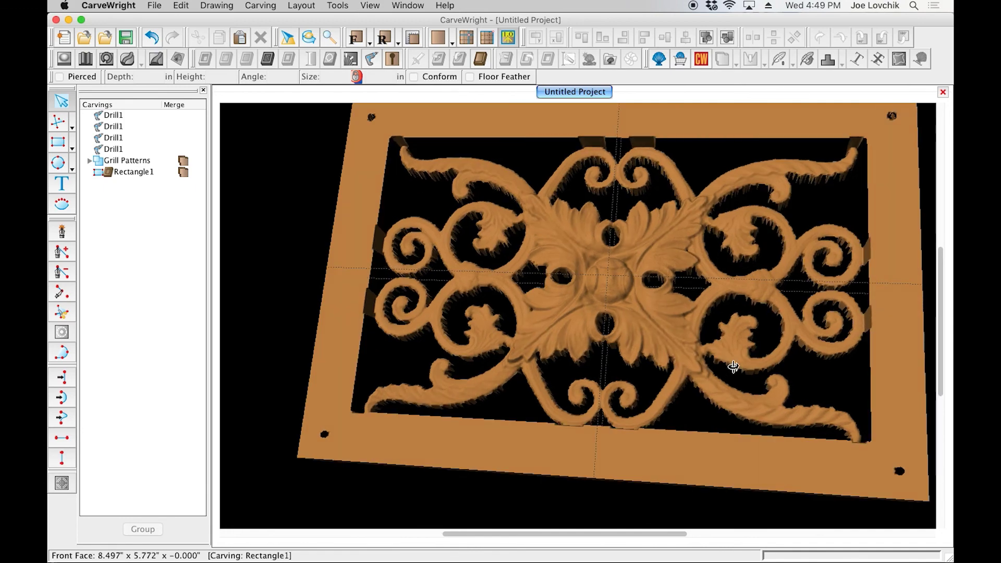
pyautogui.moveTo(645, 373); pyautogui.dragTo(638, 285)
pyautogui.scroll(-3, 738, 352)
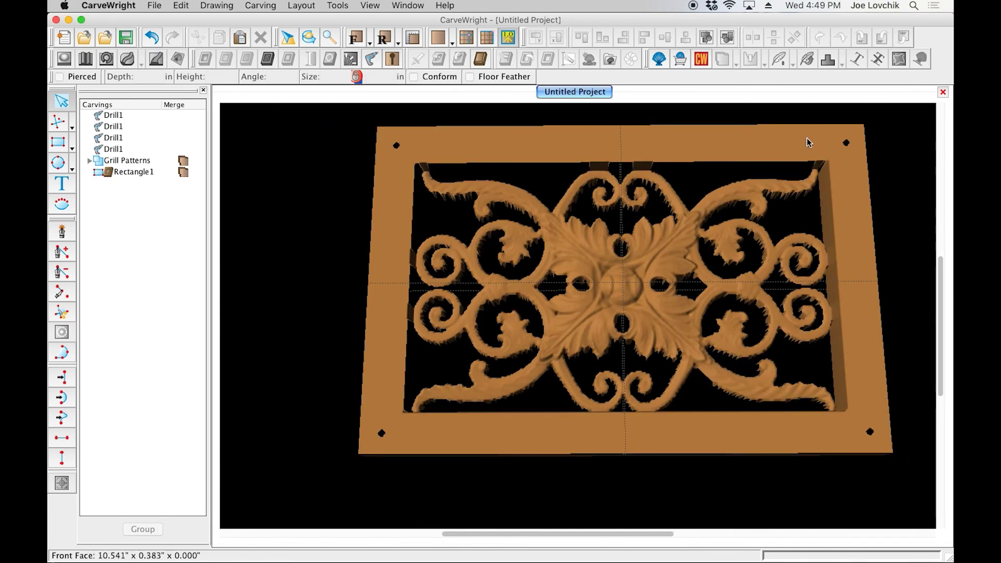
pyautogui.scroll(3, 824, 139)
pyautogui.scroll(-2, 825, 139)
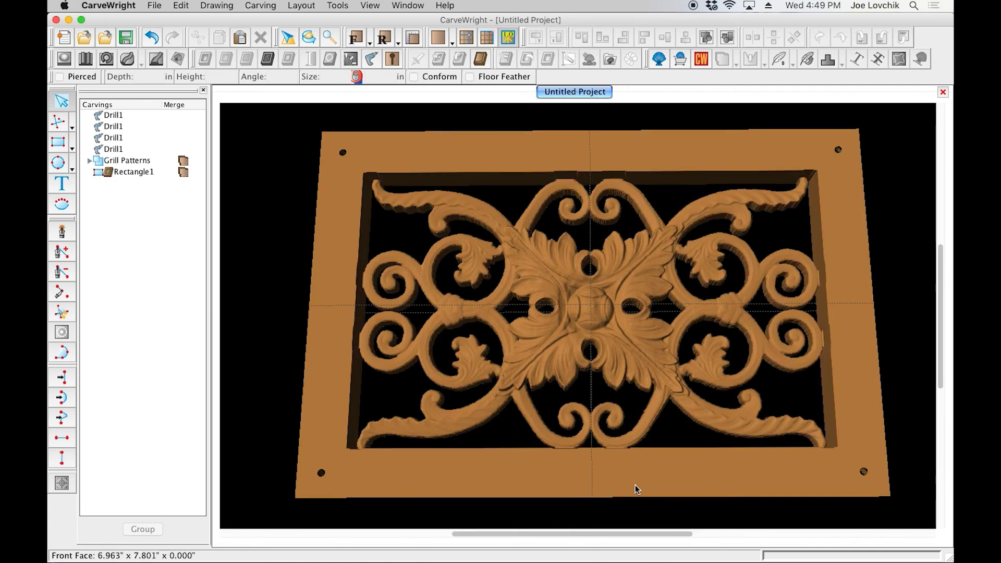
pyautogui.moveTo(635, 487); pyautogui.dragTo(641, 500)
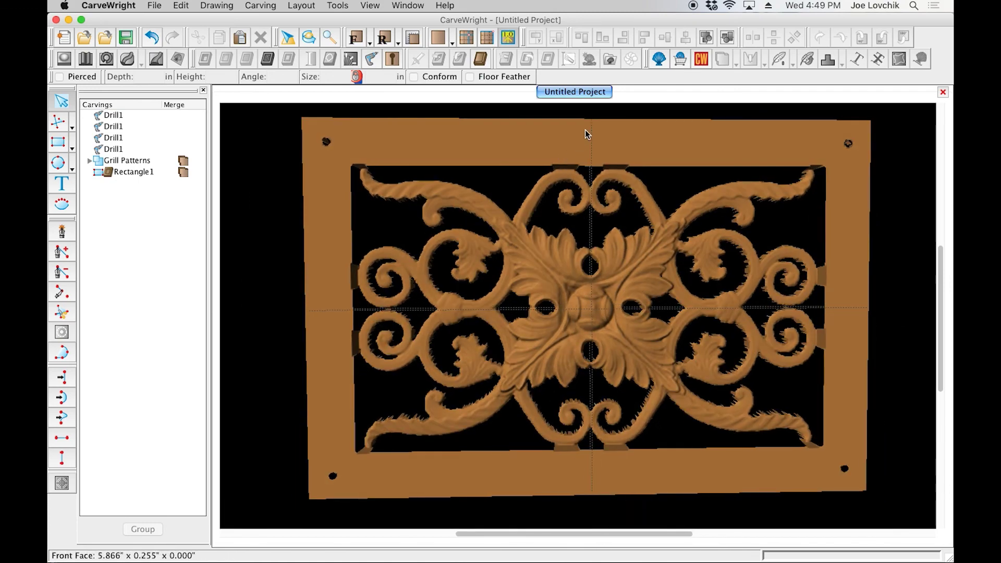
pyautogui.moveTo(585, 129); pyautogui.dragTo(585, 126)
pyautogui.moveTo(485, 157); pyautogui.dragTo(429, 148)
pyautogui.moveTo(323, 285); pyautogui.dragTo(319, 313)
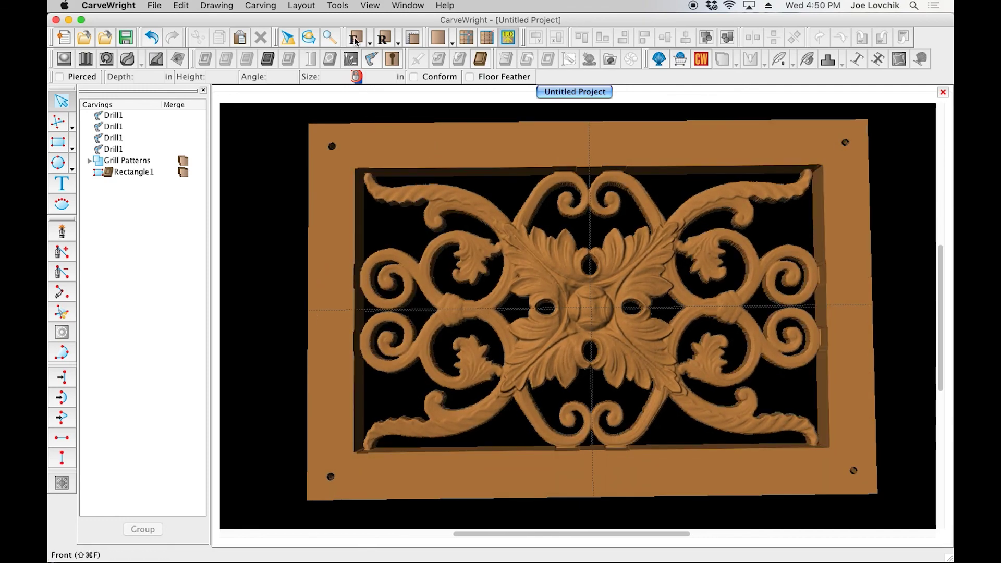